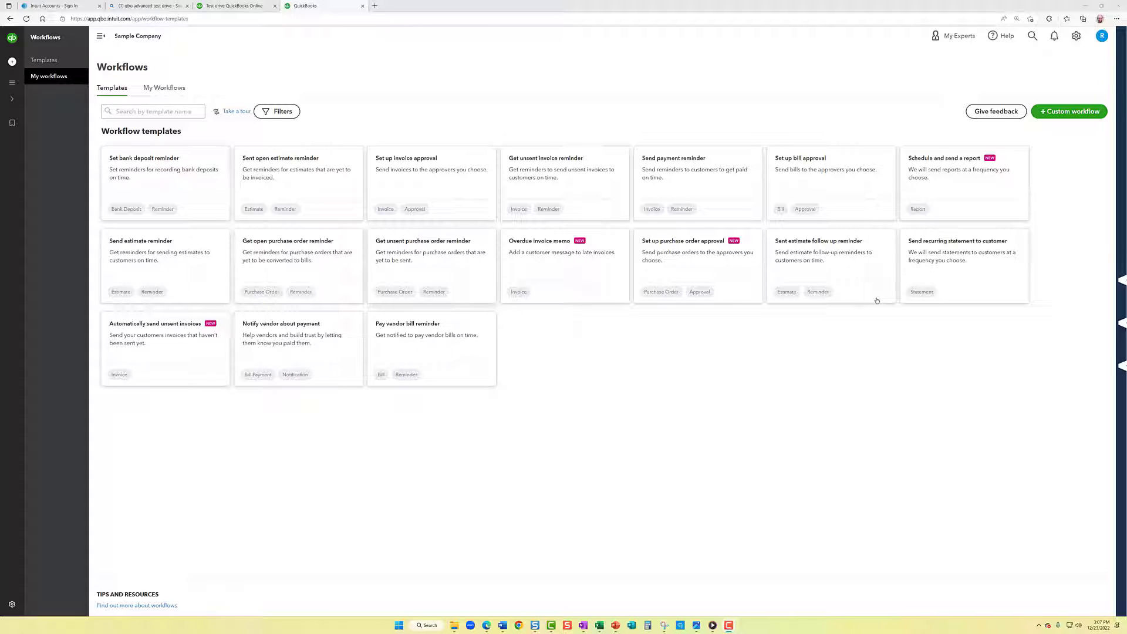
pyautogui.click(1076, 36)
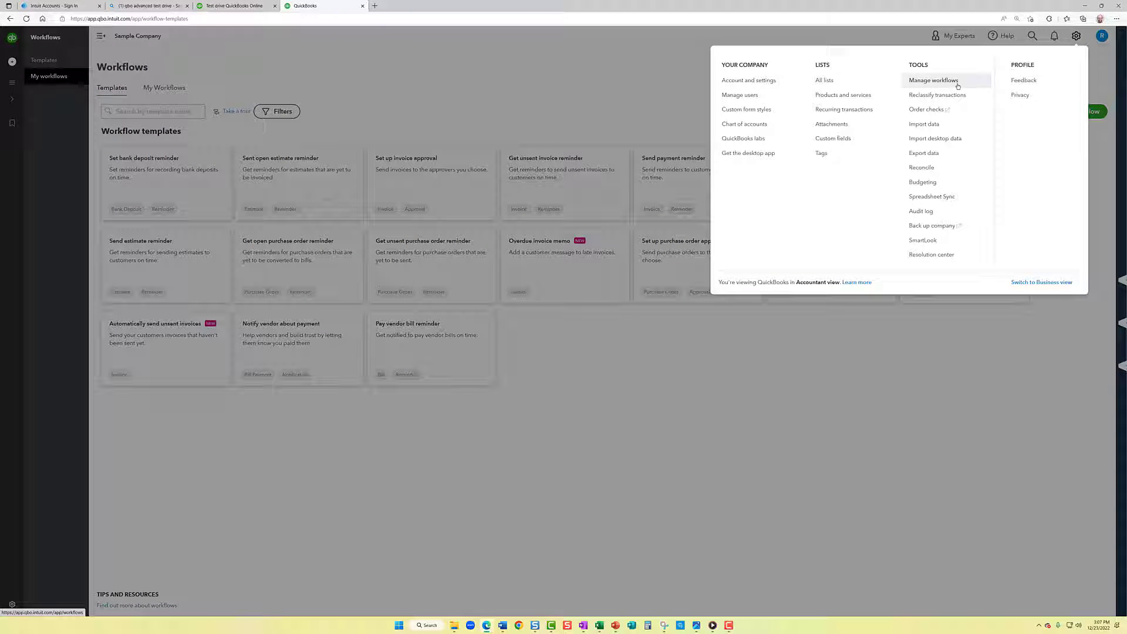
pyautogui.click(598, 444)
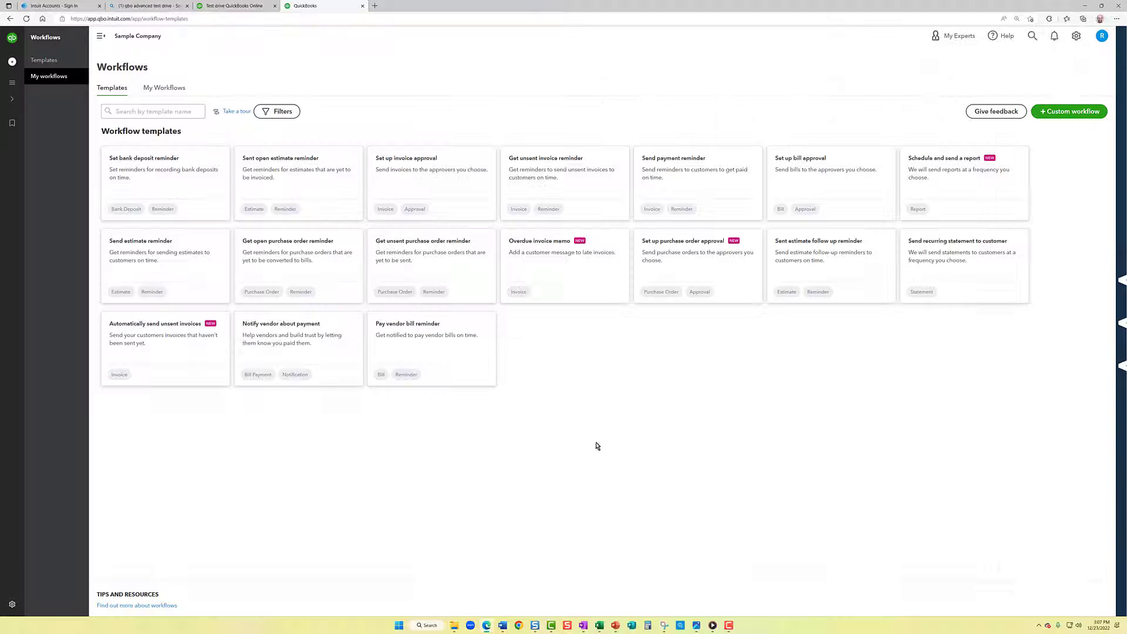
pyautogui.click(552, 163)
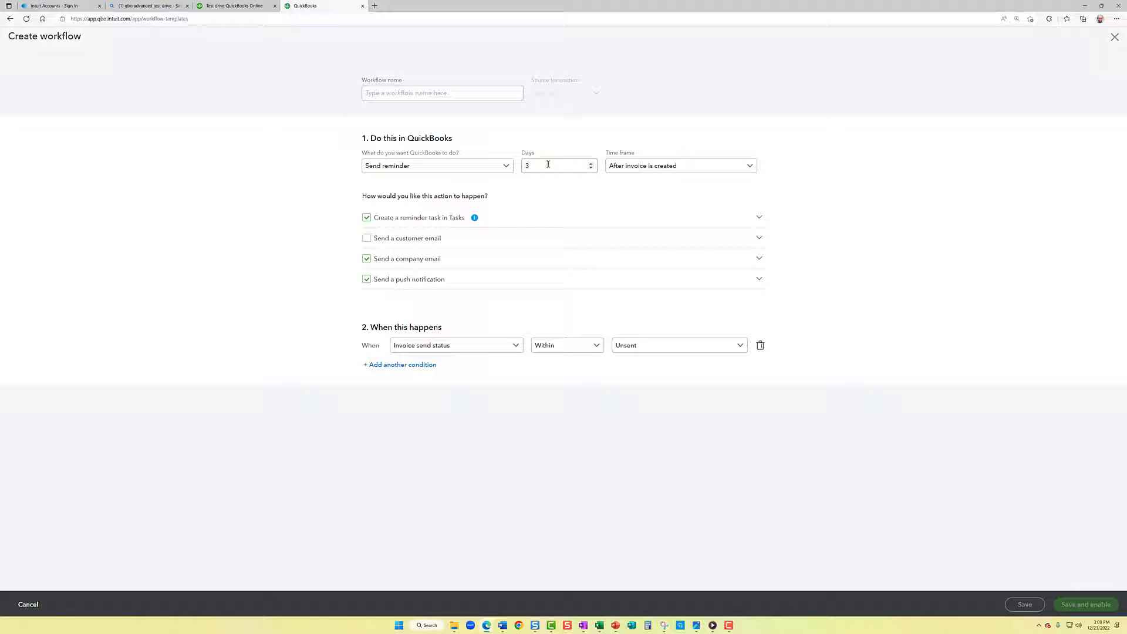
pyautogui.click(552, 164)
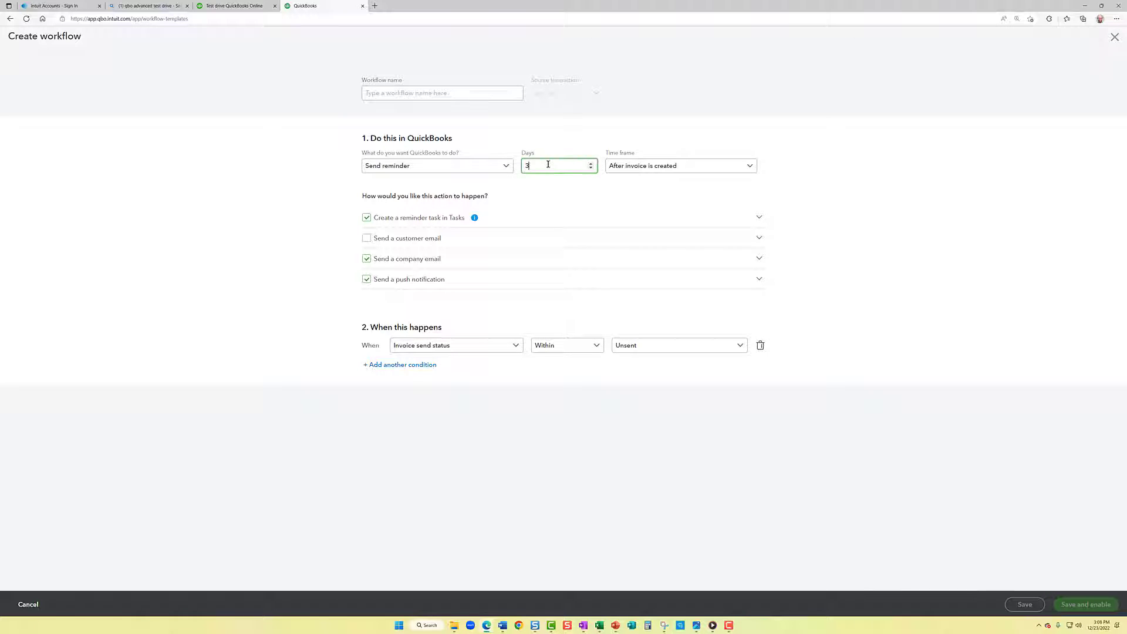
pyautogui.click(656, 166)
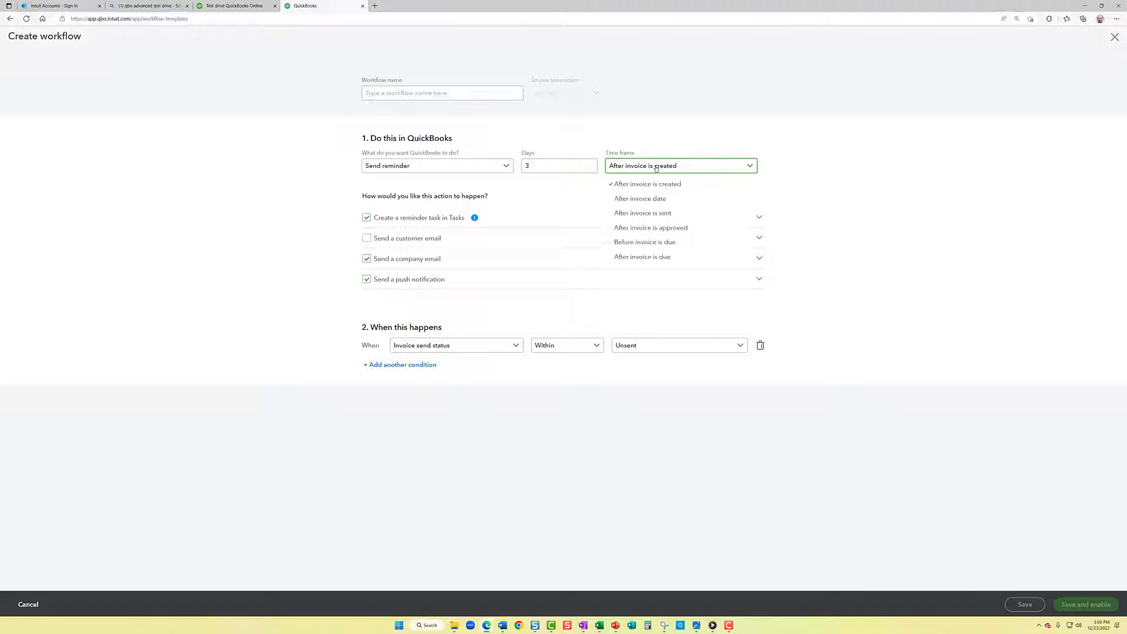
pyautogui.click(670, 200)
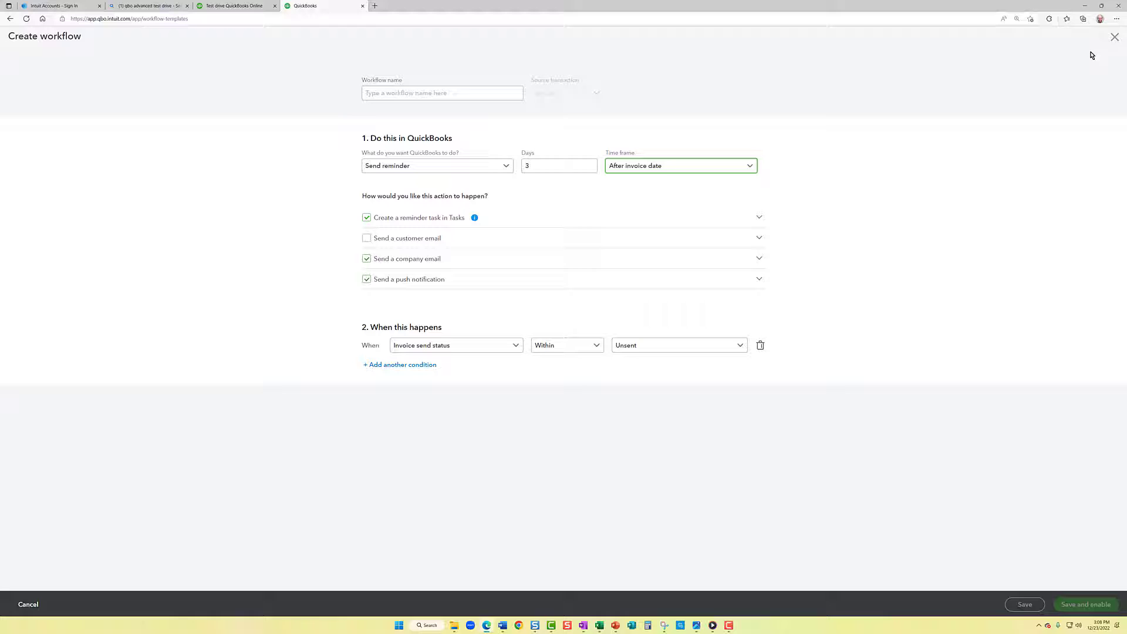
pyautogui.click(1113, 37)
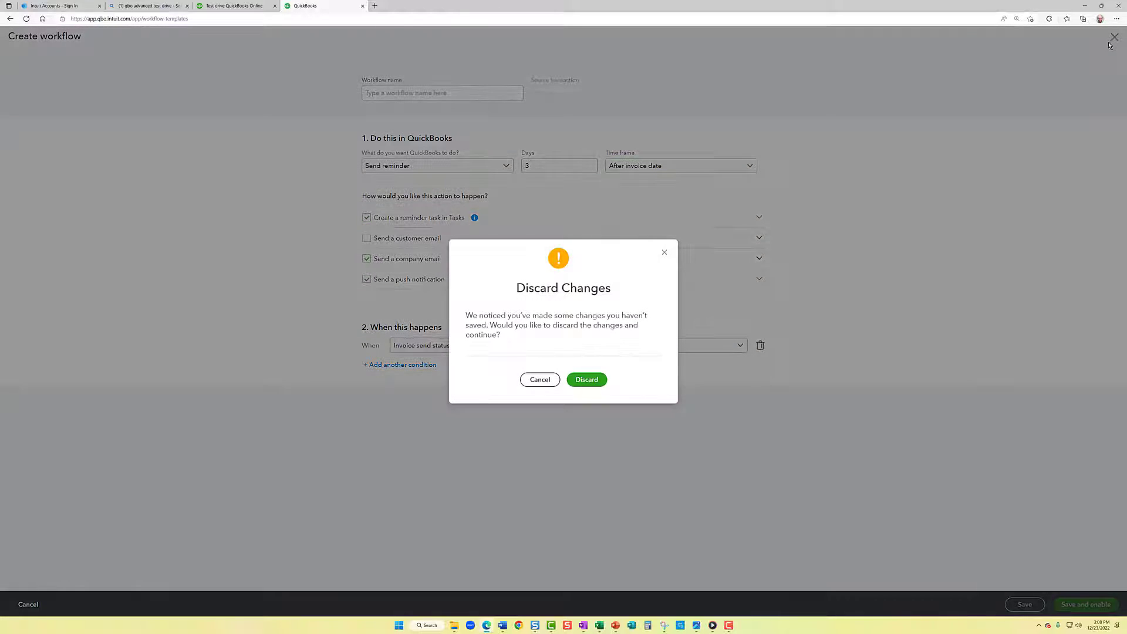
pyautogui.click(588, 380)
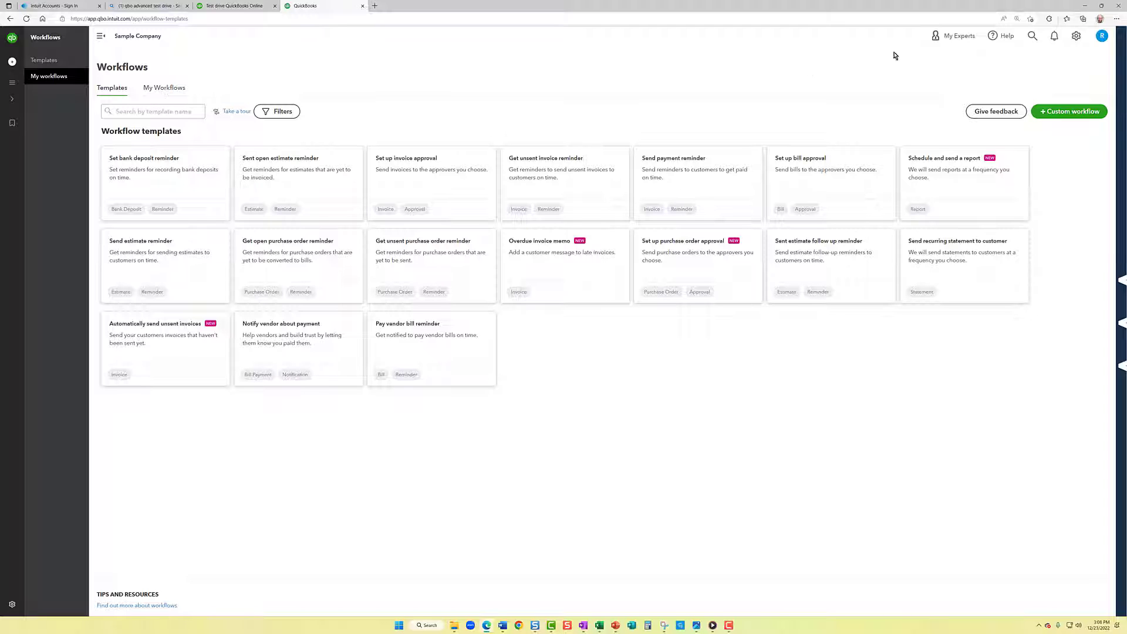
# Step: Open Reclassify transactions and keep Profit and loss as the account type
pyautogui.click(1070, 37)
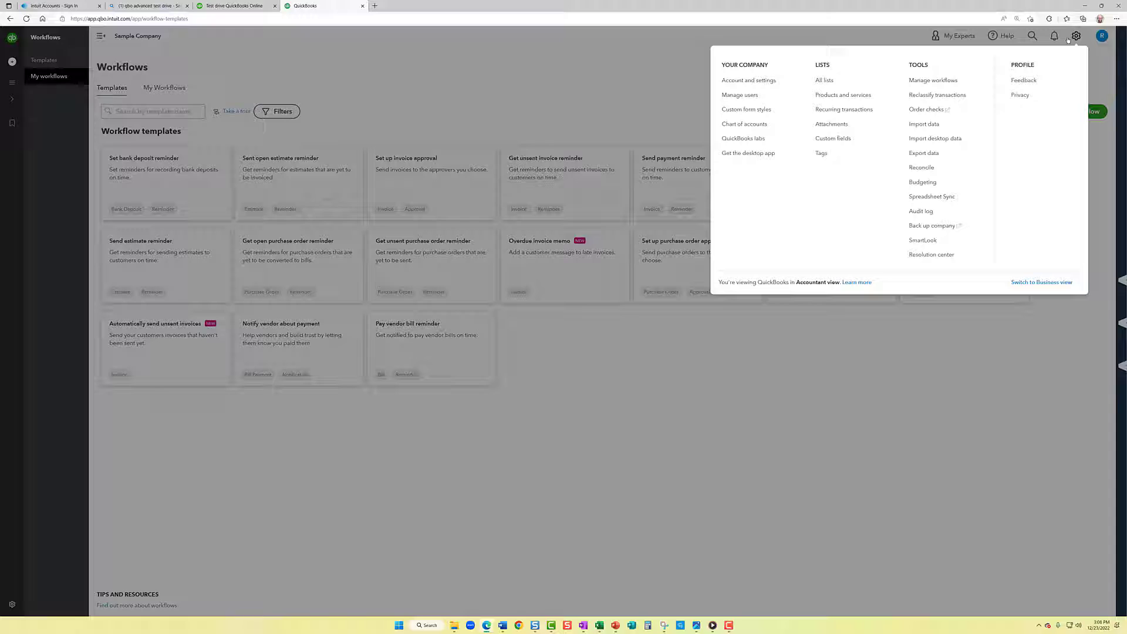
pyautogui.click(951, 97)
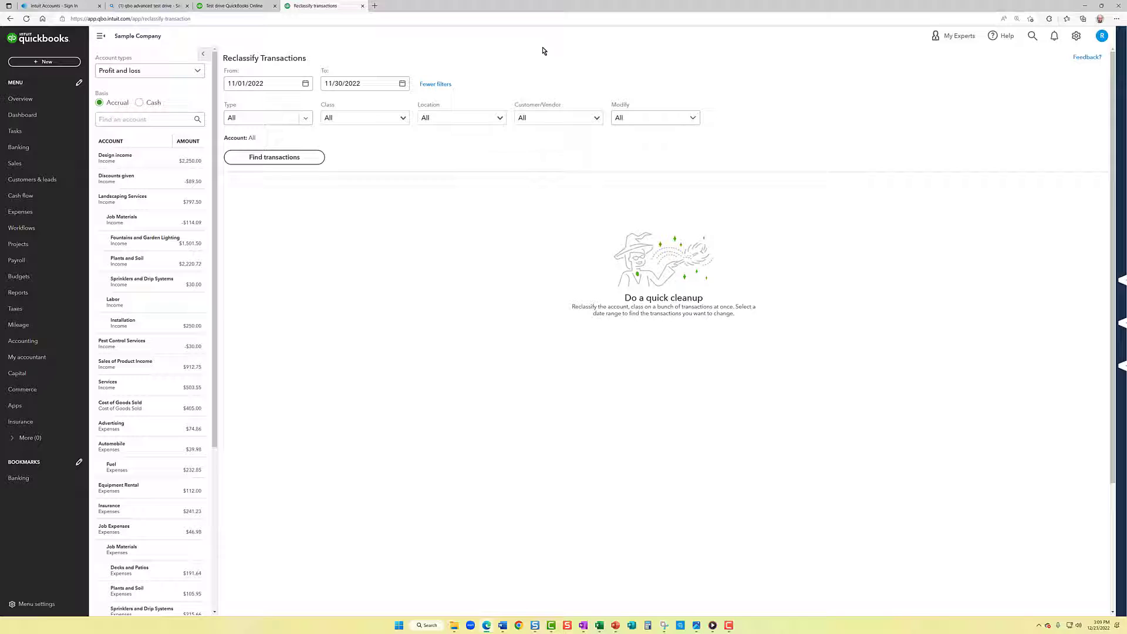
pyautogui.click(188, 76)
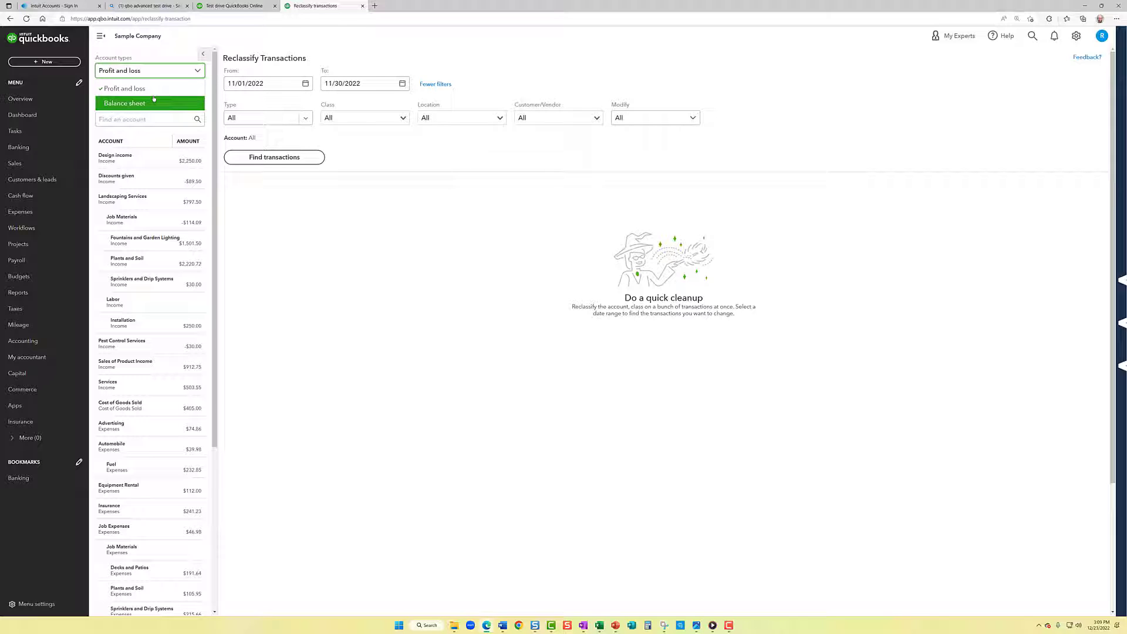
pyautogui.click(160, 92)
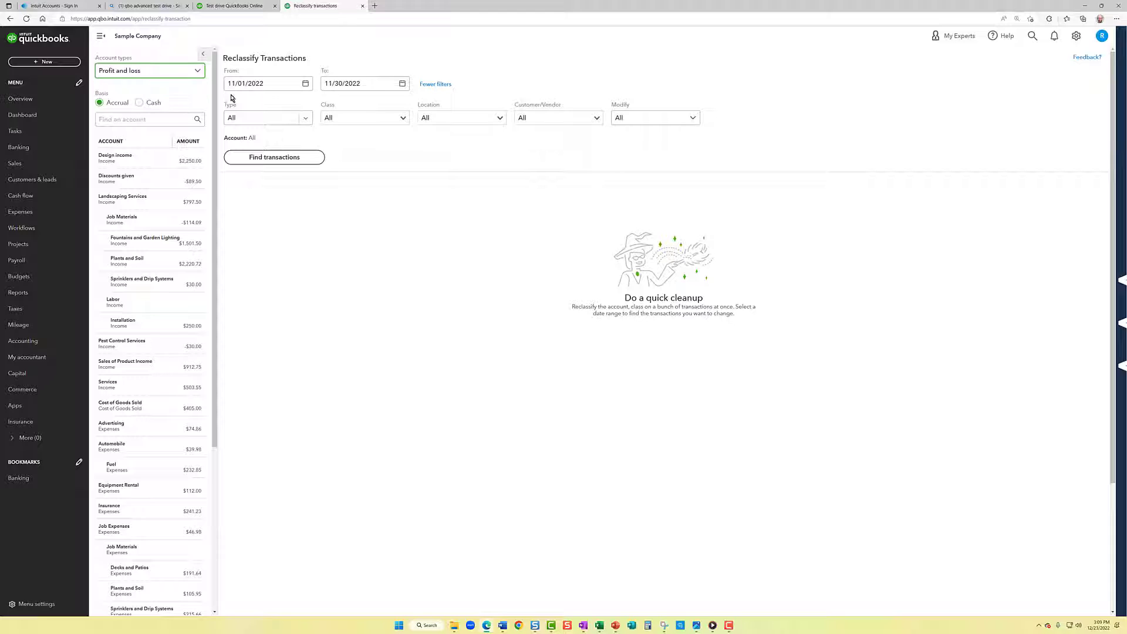
# Step: Set the From date to 01/01/2022, find transactions, and view the Design income and Discounts given entries
pyautogui.click(305, 86)
pyautogui.click(235, 103)
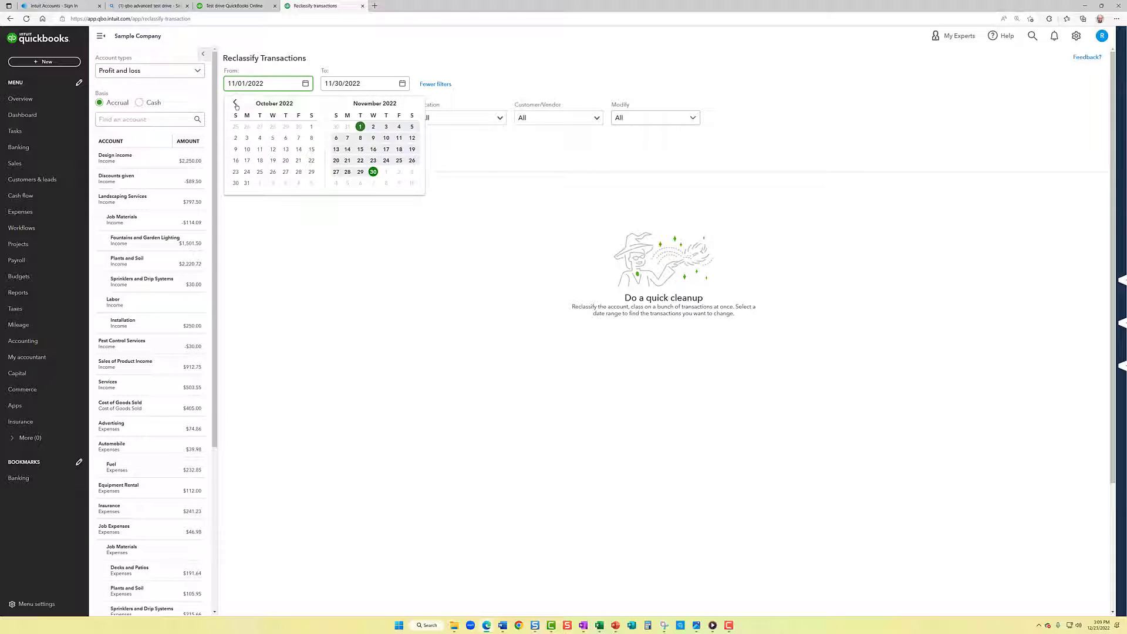
pyautogui.click(235, 104)
pyautogui.click(235, 104)
pyautogui.click(235, 103)
pyautogui.click(236, 104)
pyautogui.click(235, 104)
pyautogui.click(236, 103)
pyautogui.click(236, 103)
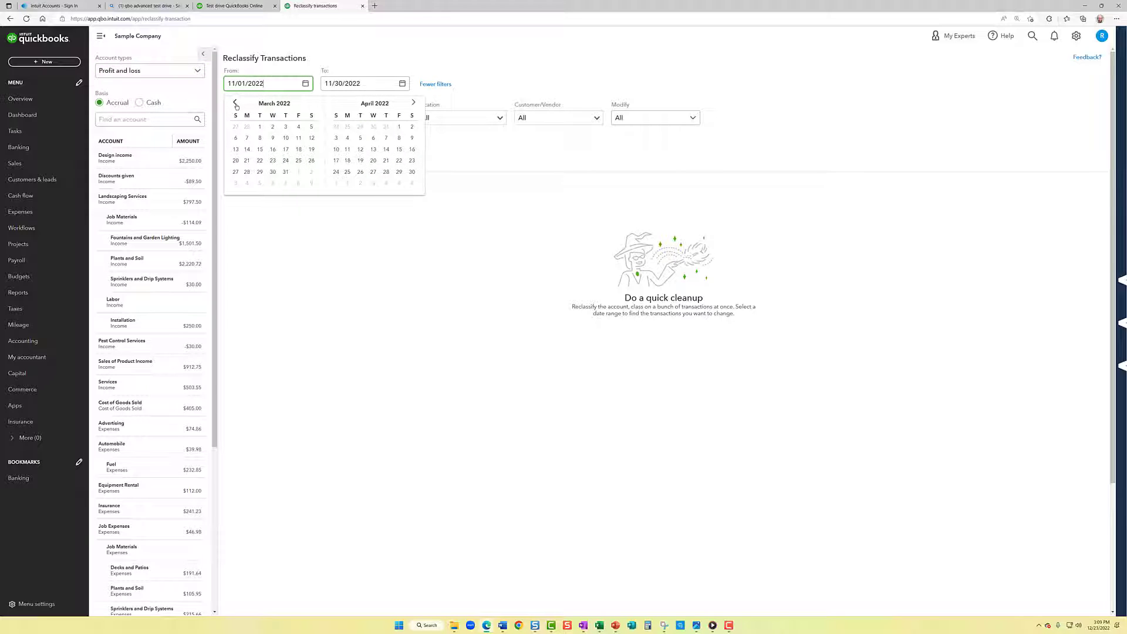
pyautogui.click(236, 104)
pyautogui.click(236, 103)
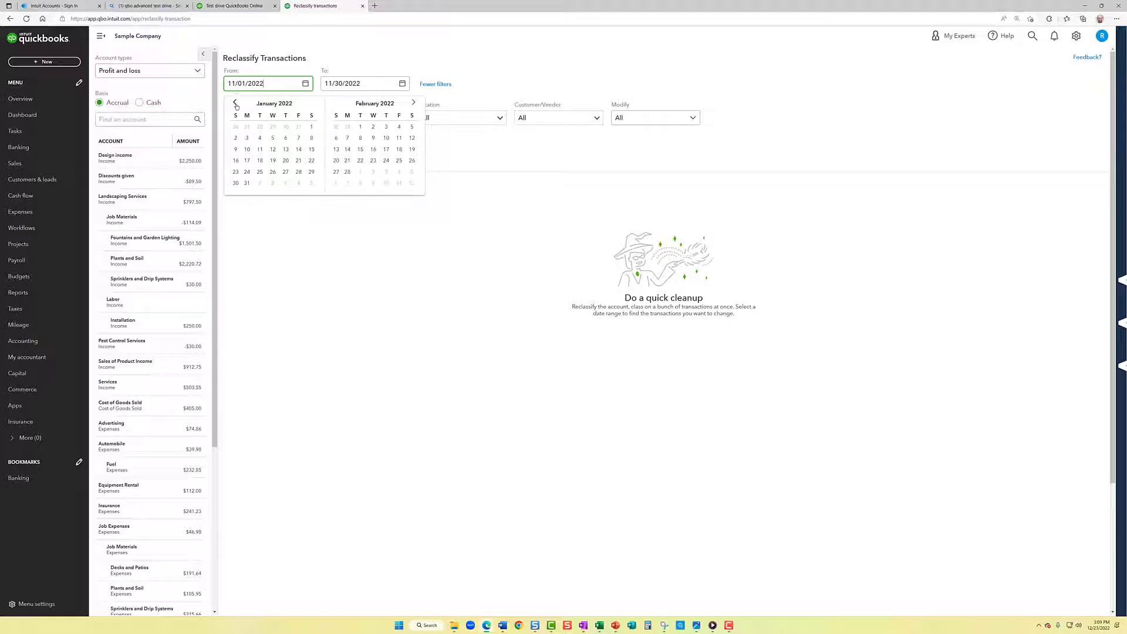
pyautogui.click(311, 126)
pyautogui.click(297, 157)
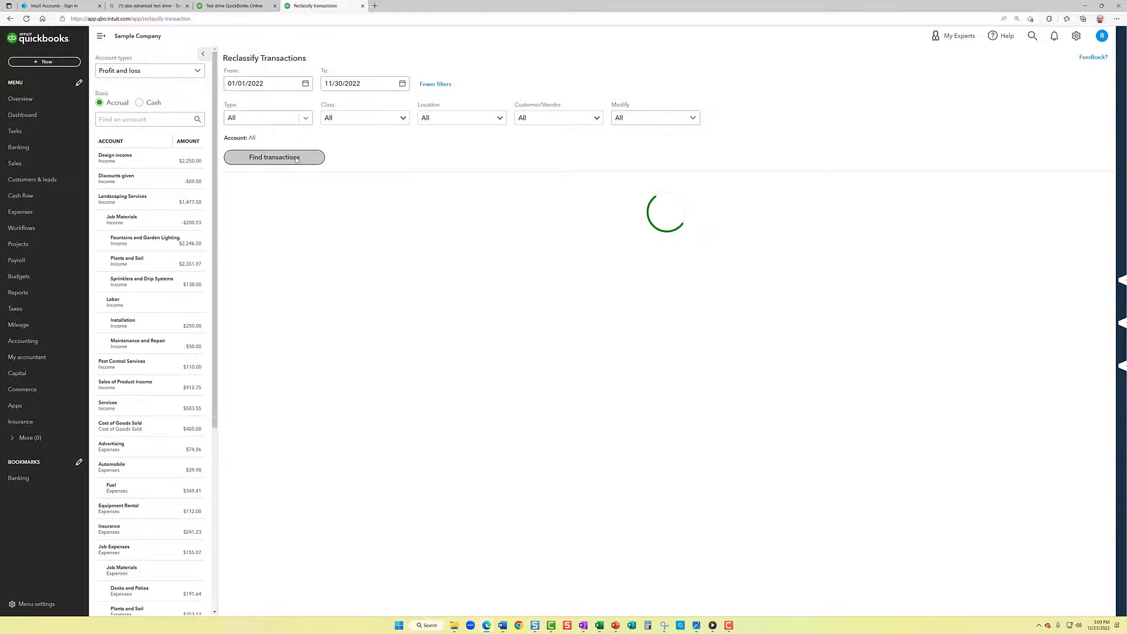
pyautogui.click(151, 163)
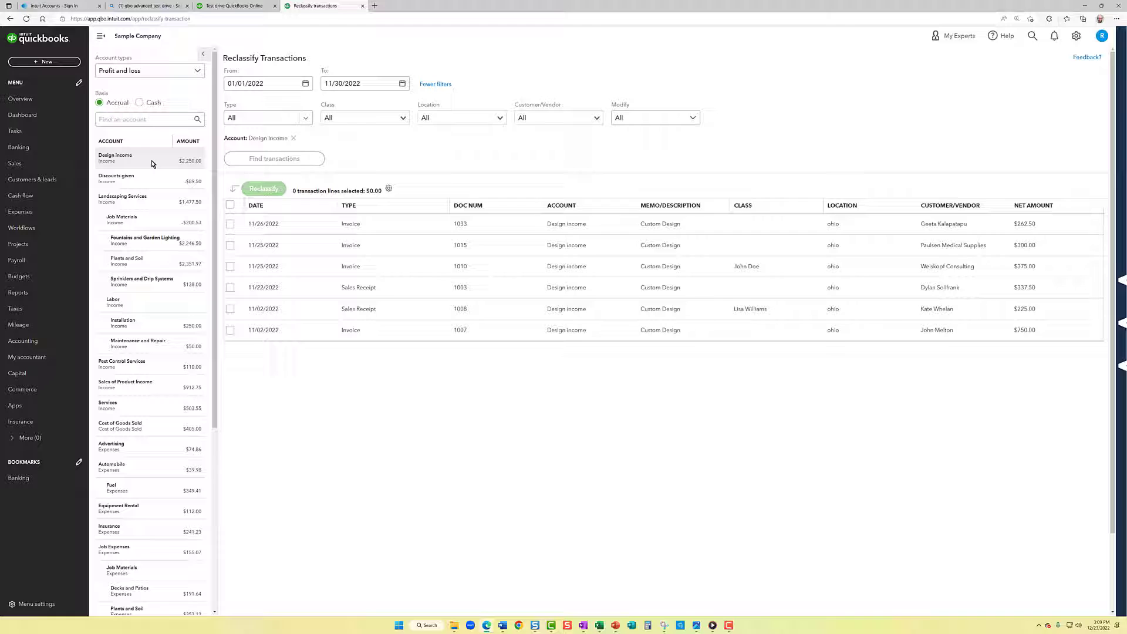
pyautogui.click(141, 181)
# Step: Show the transactions for the Landscaping Services account
pyautogui.click(143, 203)
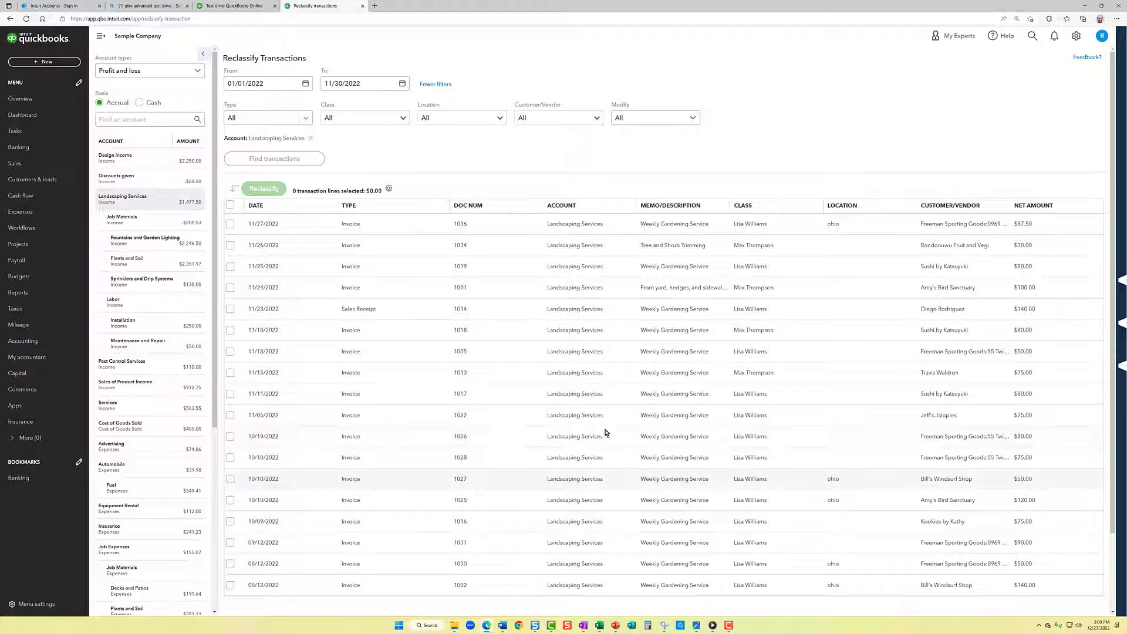
pyautogui.scroll(-2, 578, 458)
pyautogui.scroll(2, 578, 460)
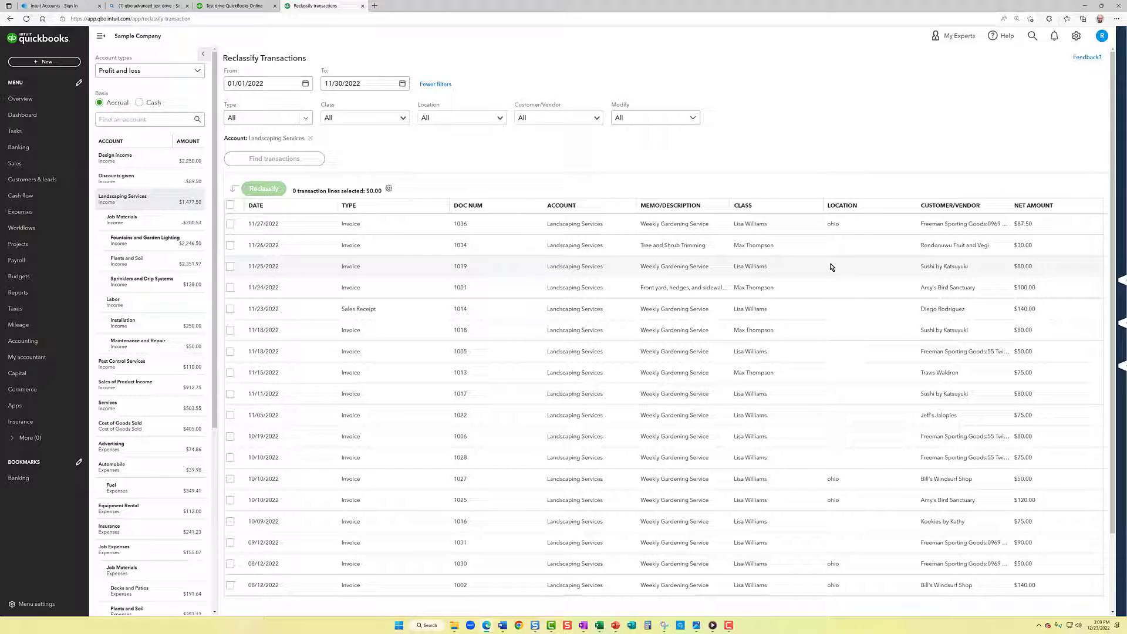
# Step: Tick the ten transactions from 11/26/2022 down to 10/19/2022, totalling $790.00
pyautogui.click(230, 245)
pyautogui.click(230, 266)
pyautogui.click(230, 288)
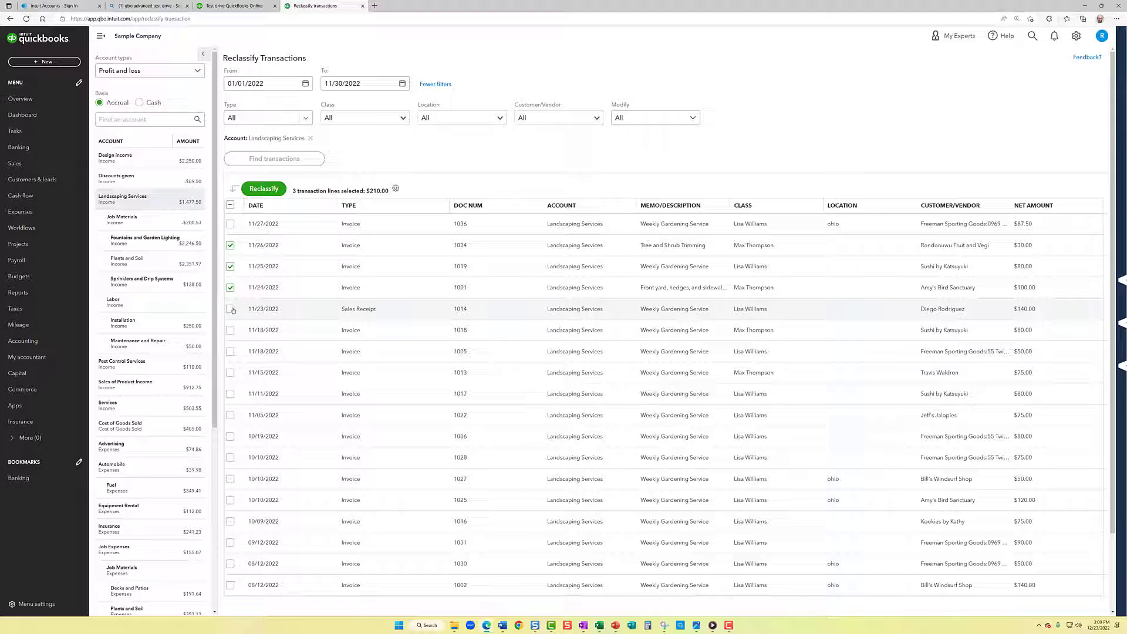
pyautogui.click(230, 309)
pyautogui.click(231, 330)
pyautogui.click(230, 351)
pyautogui.click(230, 373)
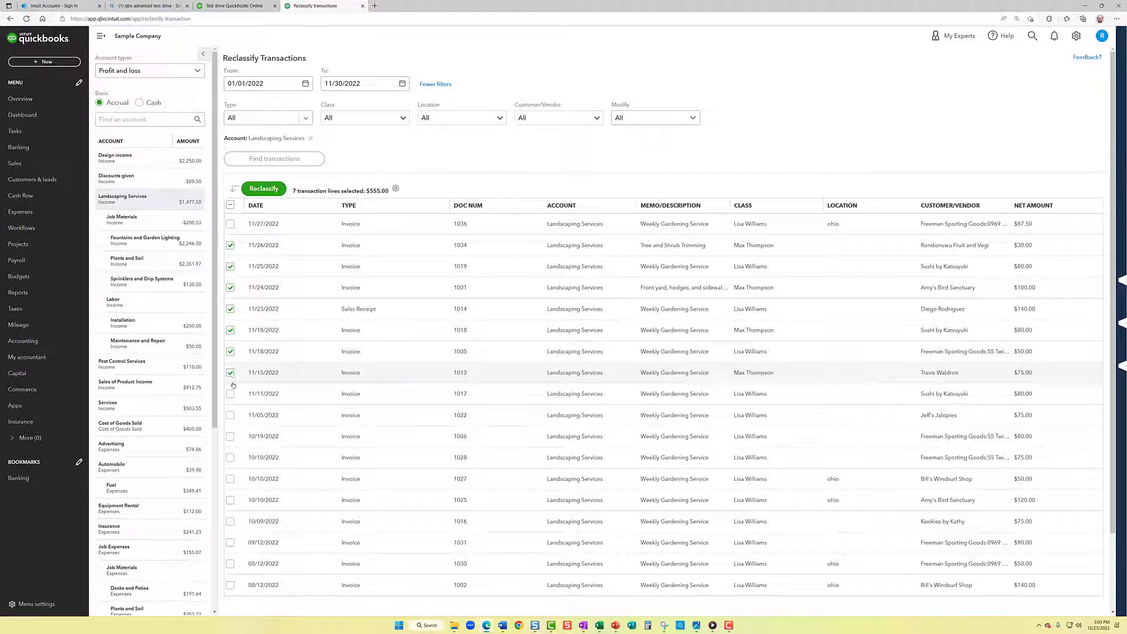
pyautogui.click(230, 393)
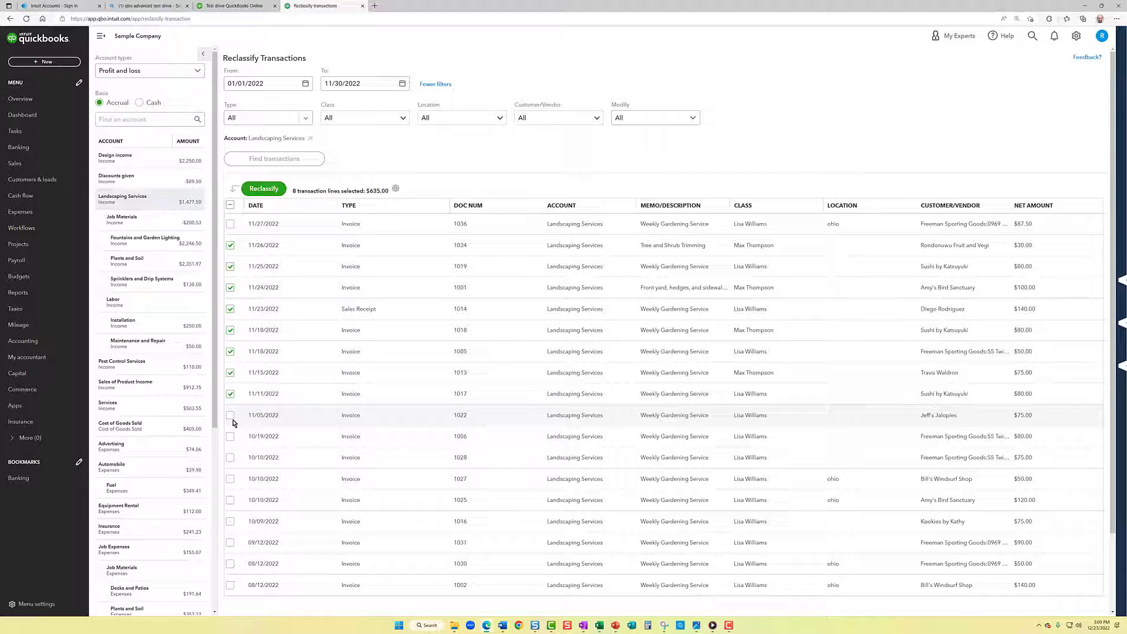
pyautogui.click(231, 416)
pyautogui.click(230, 437)
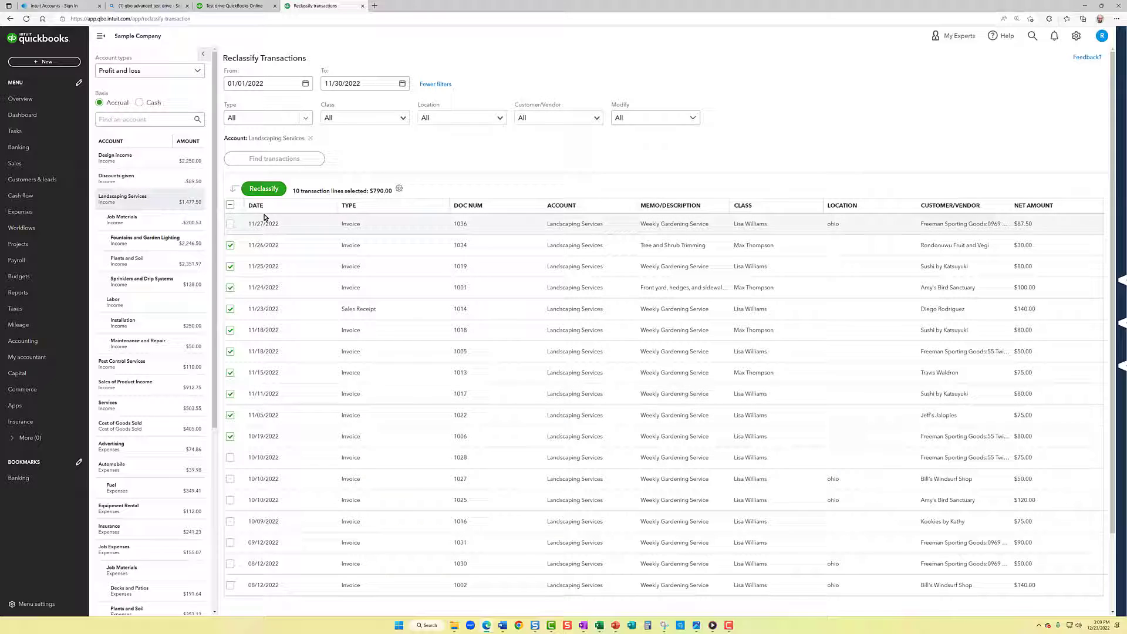
# Step: Reclassify the ten selected transactions to the South Dakota location
pyautogui.click(262, 189)
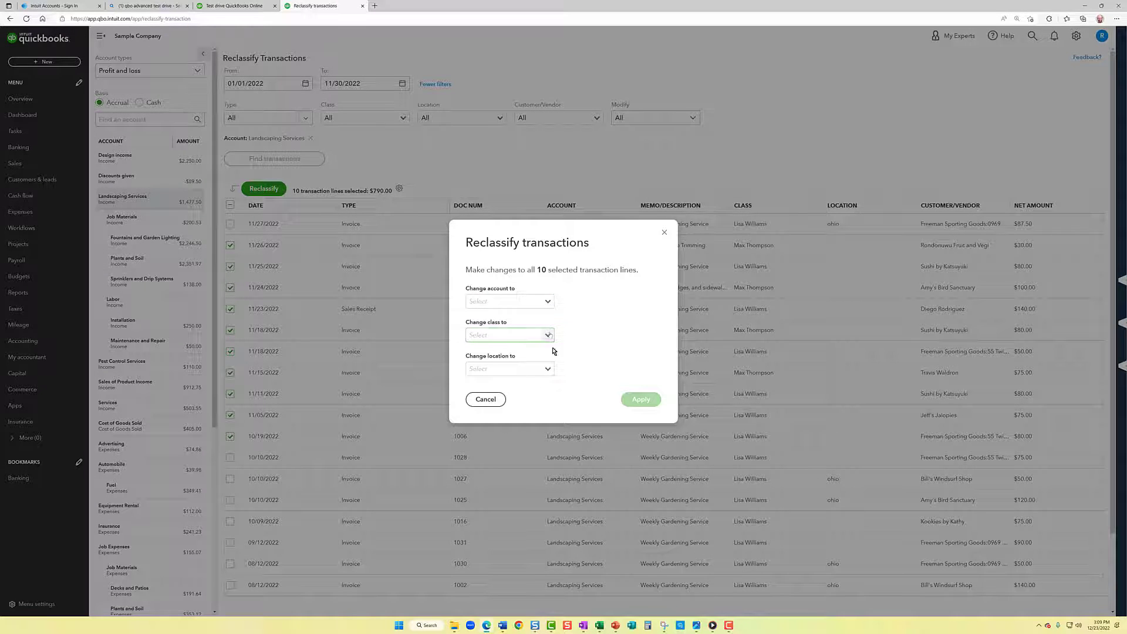
pyautogui.click(552, 370)
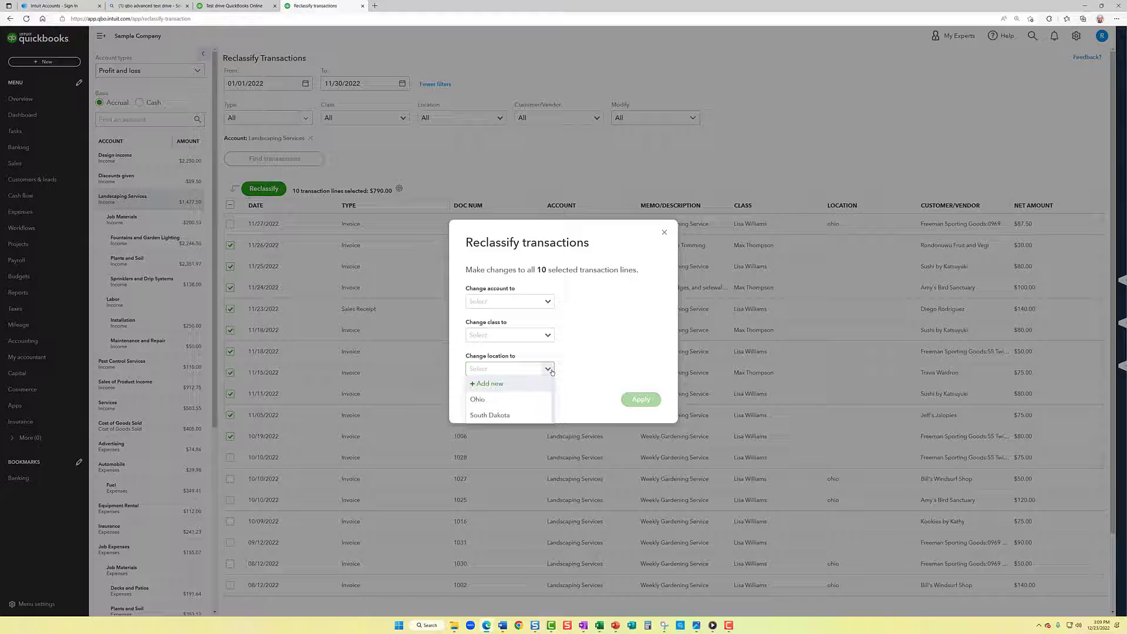
pyautogui.click(508, 415)
pyautogui.click(642, 399)
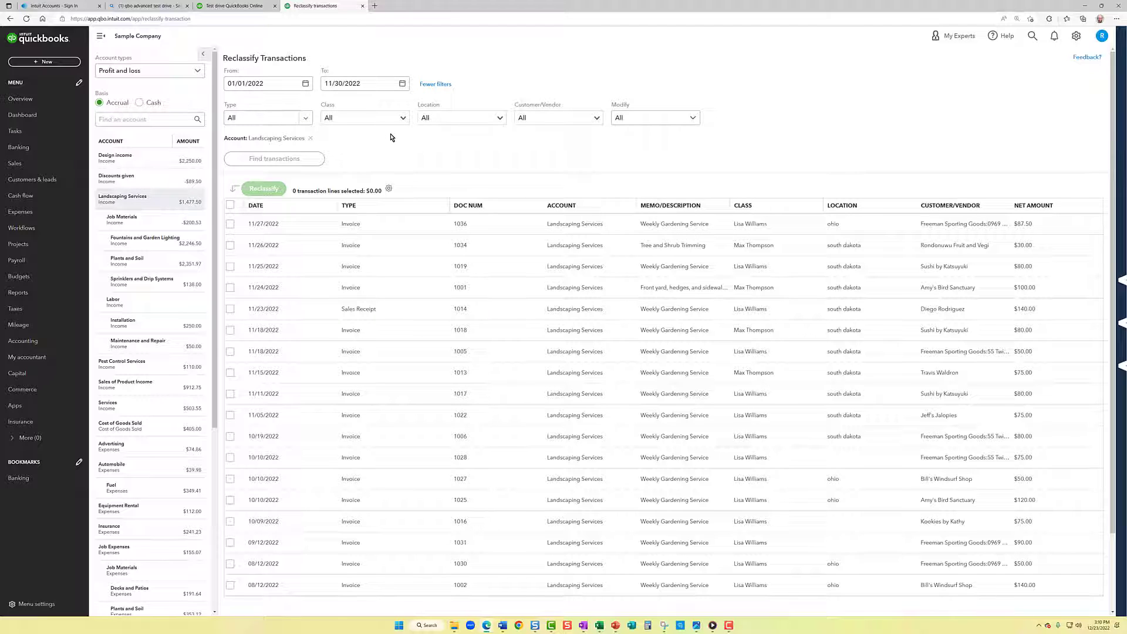
# Step: Set the Location filter to South Dakota and find the matching Landscaping Services transactions
pyautogui.click(595, 120)
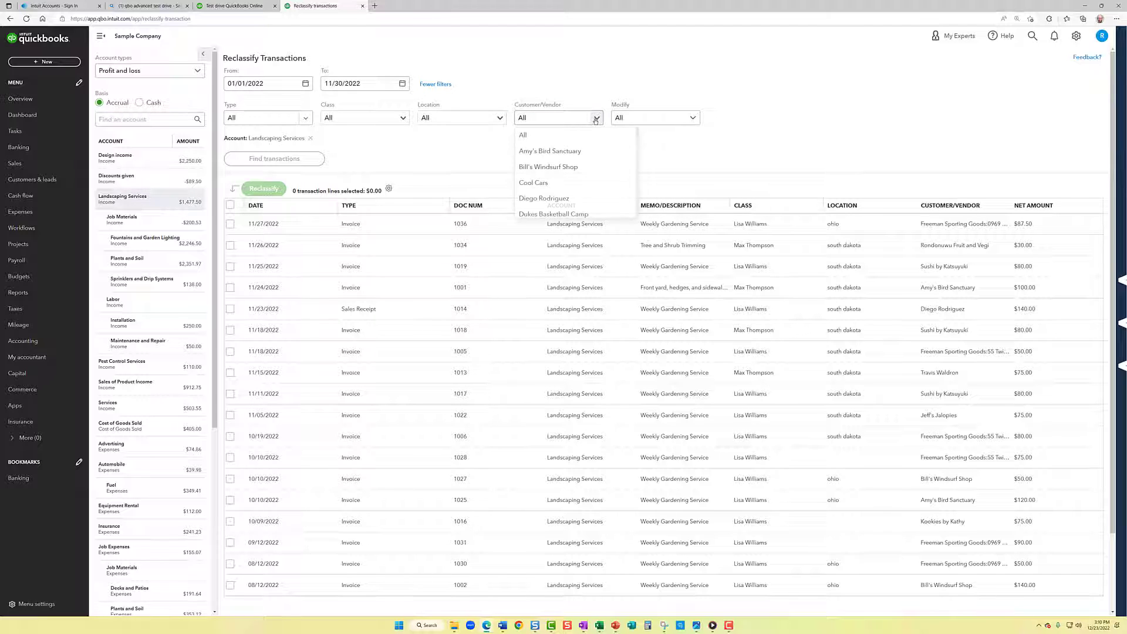
pyautogui.click(513, 118)
pyautogui.click(506, 119)
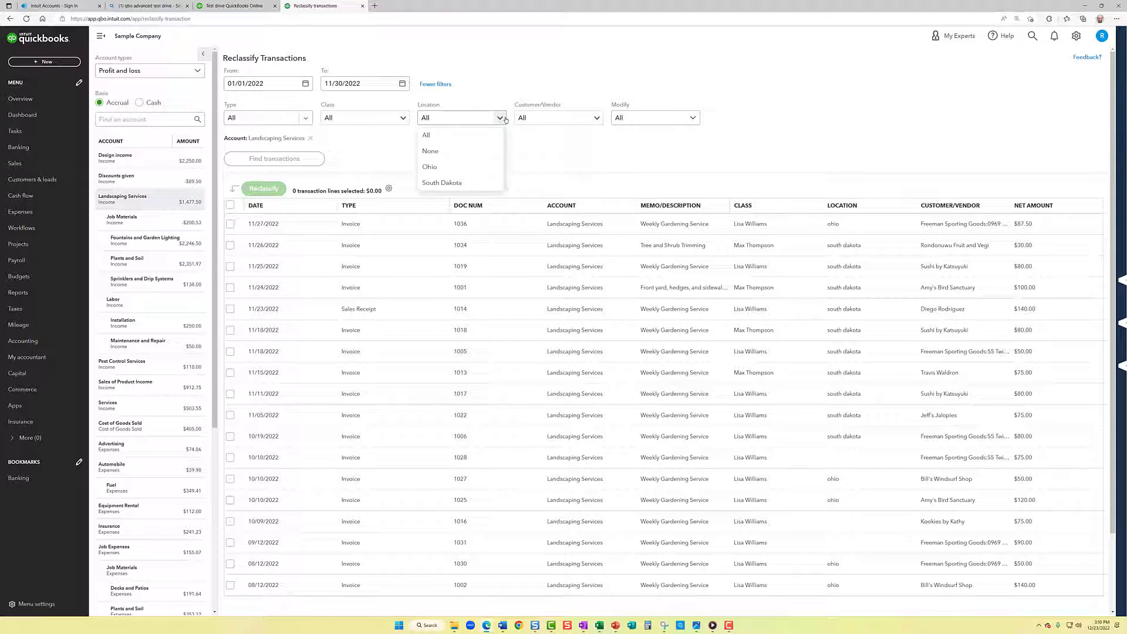
pyautogui.click(469, 182)
pyautogui.click(289, 165)
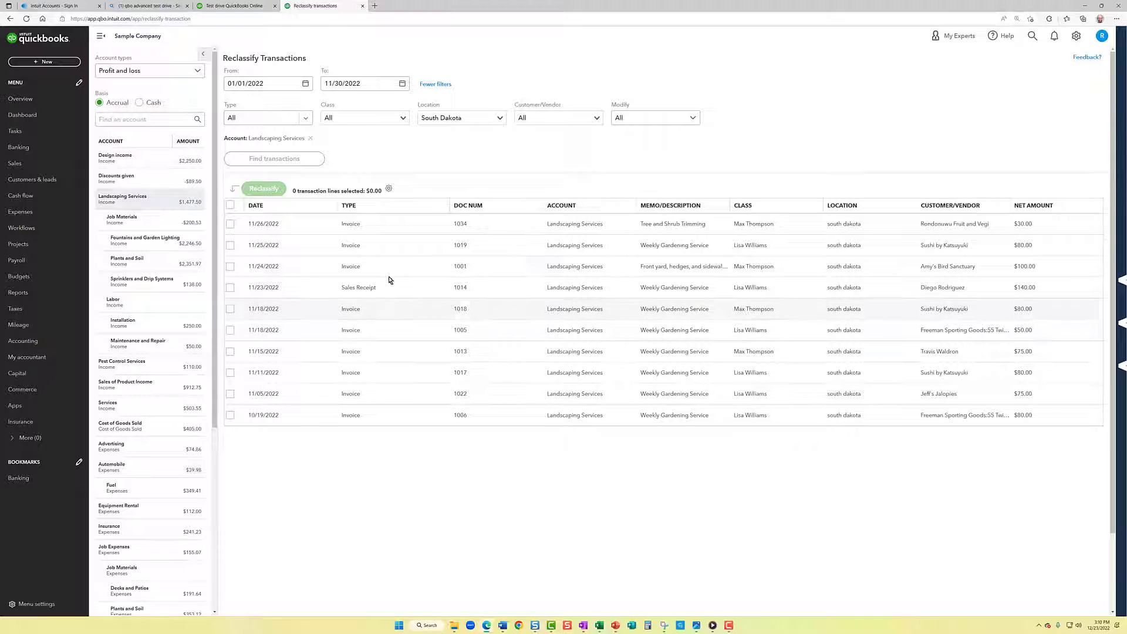
# Step: Select all ten South Dakota transactions and reclassify them to the class suggested for 'Lis'
pyautogui.click(230, 205)
pyautogui.click(264, 189)
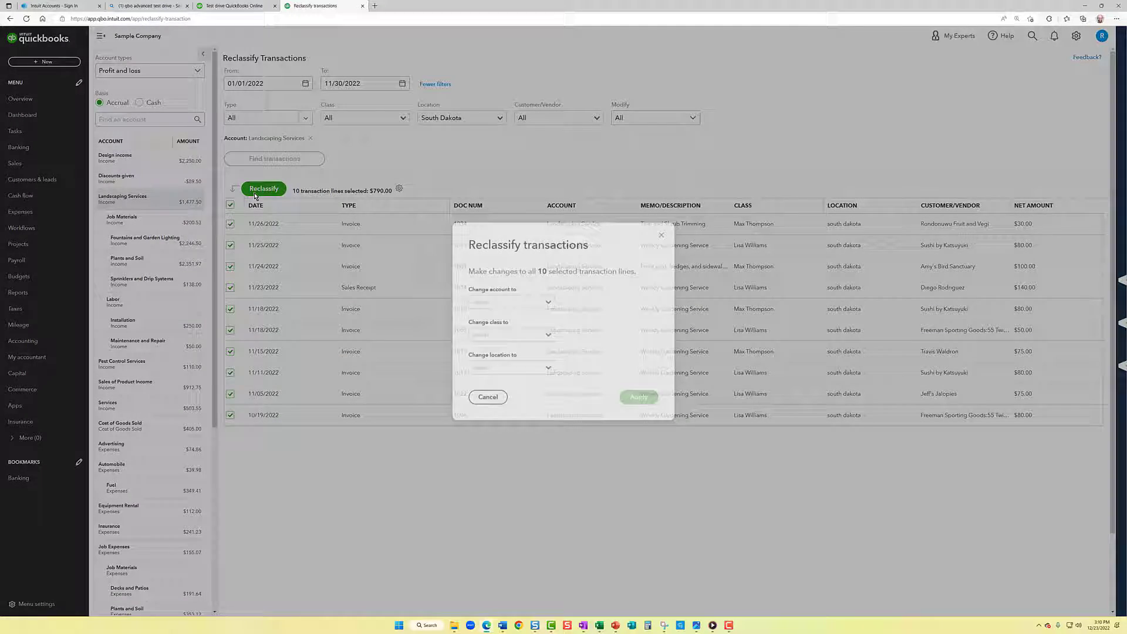
pyautogui.click(502, 337)
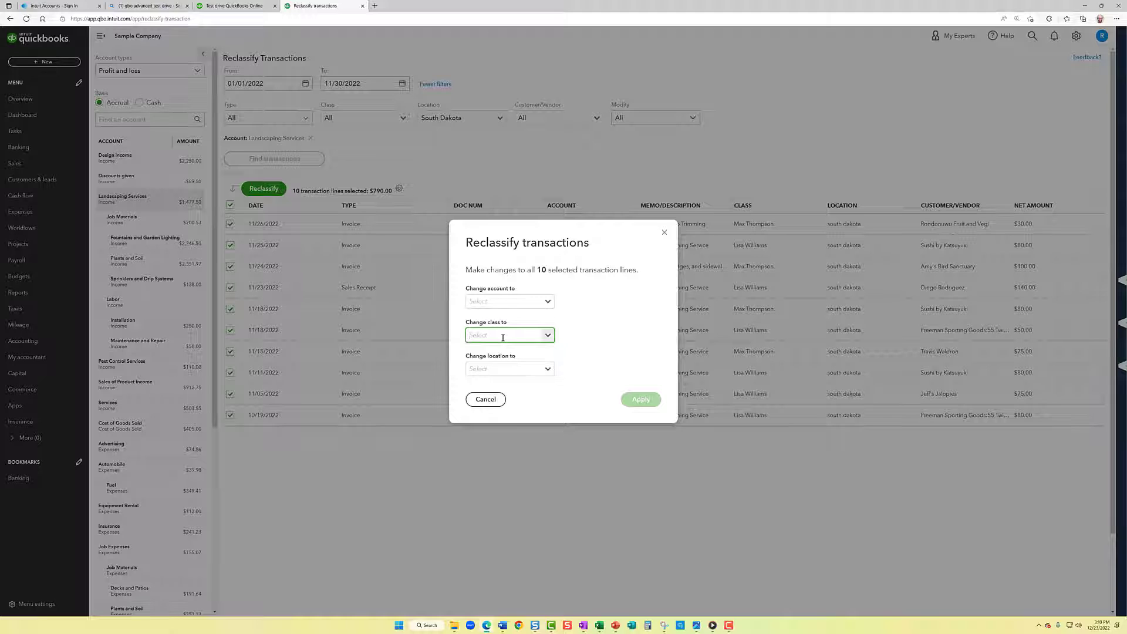
pyautogui.write('Lisa Williams')
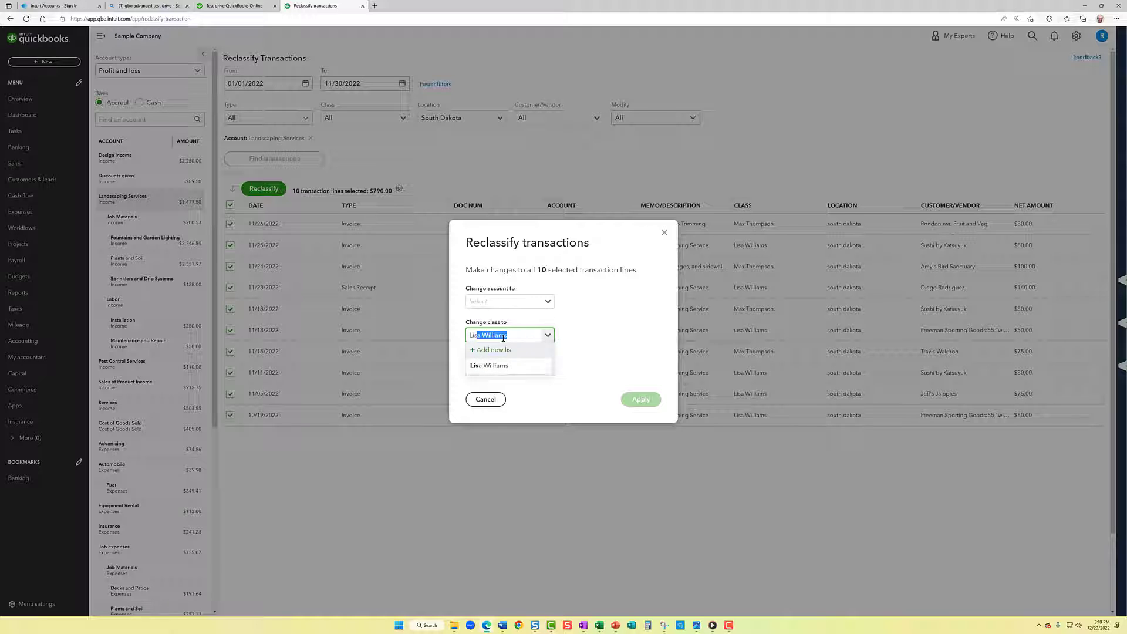
pyautogui.click(494, 366)
pyautogui.click(635, 402)
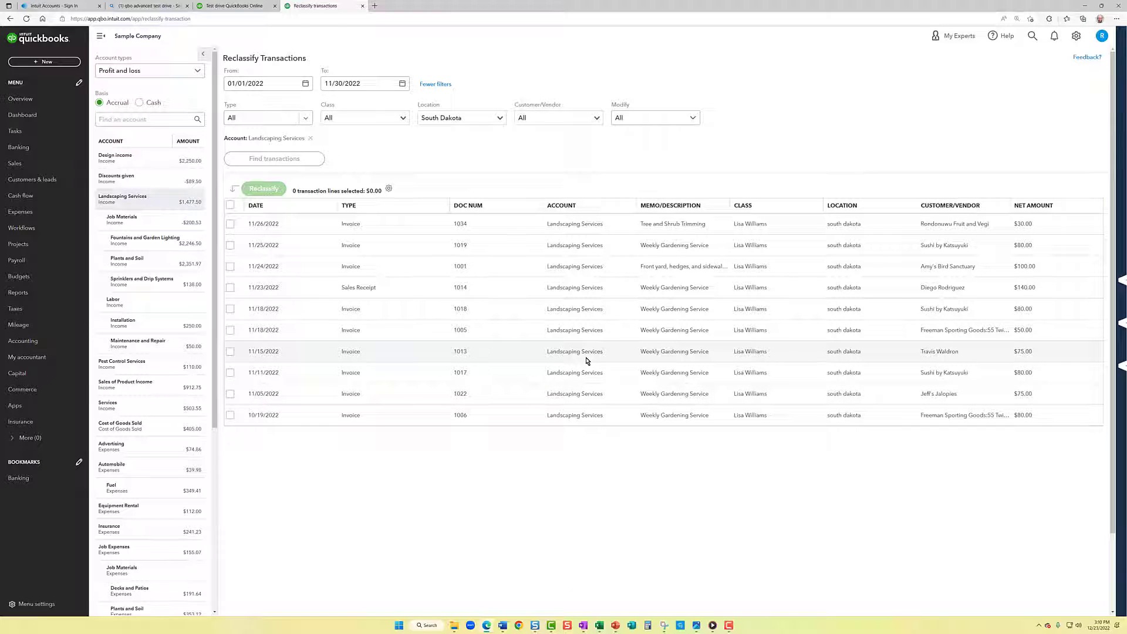
# Step: Open Import Data, start an Invoices CSV import without a file, then close the import dialog
pyautogui.click(1077, 36)
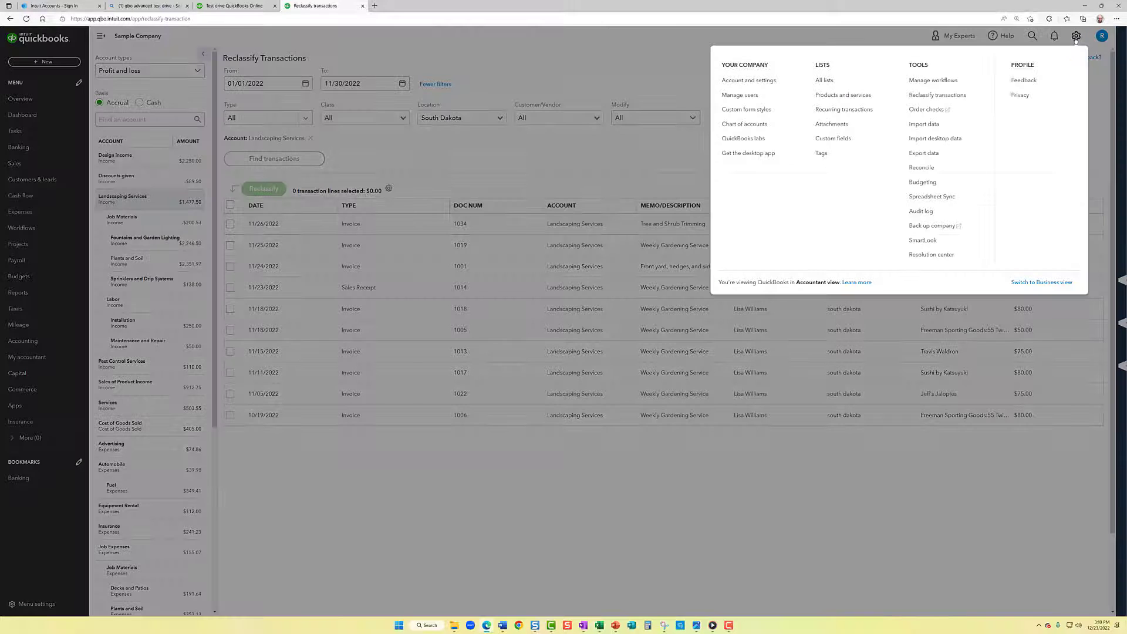
pyautogui.click(931, 127)
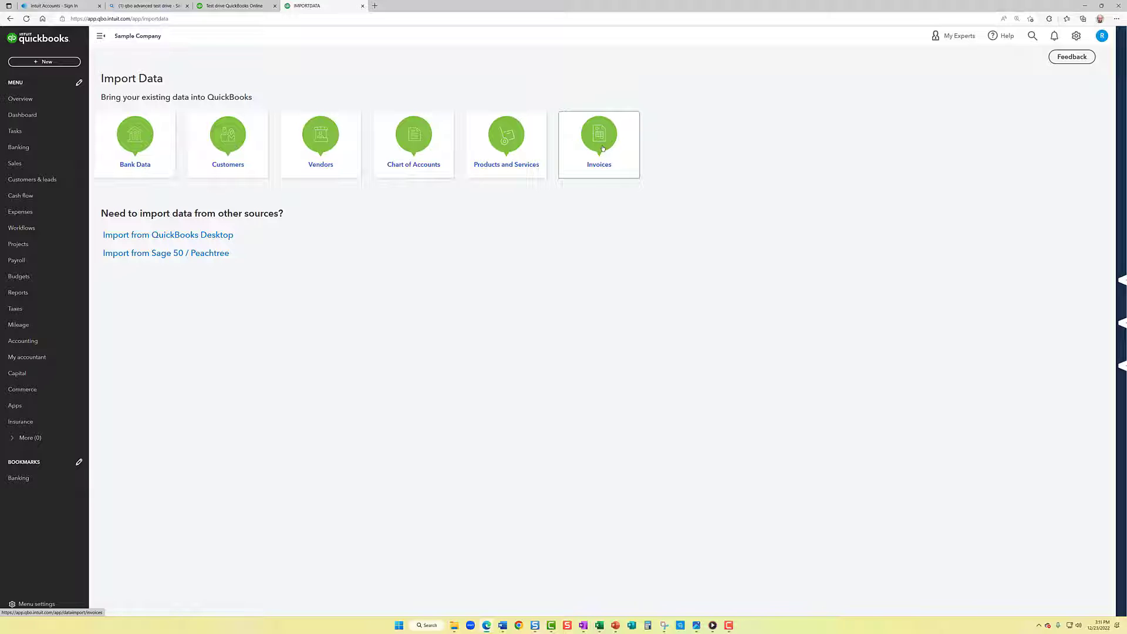
pyautogui.click(603, 149)
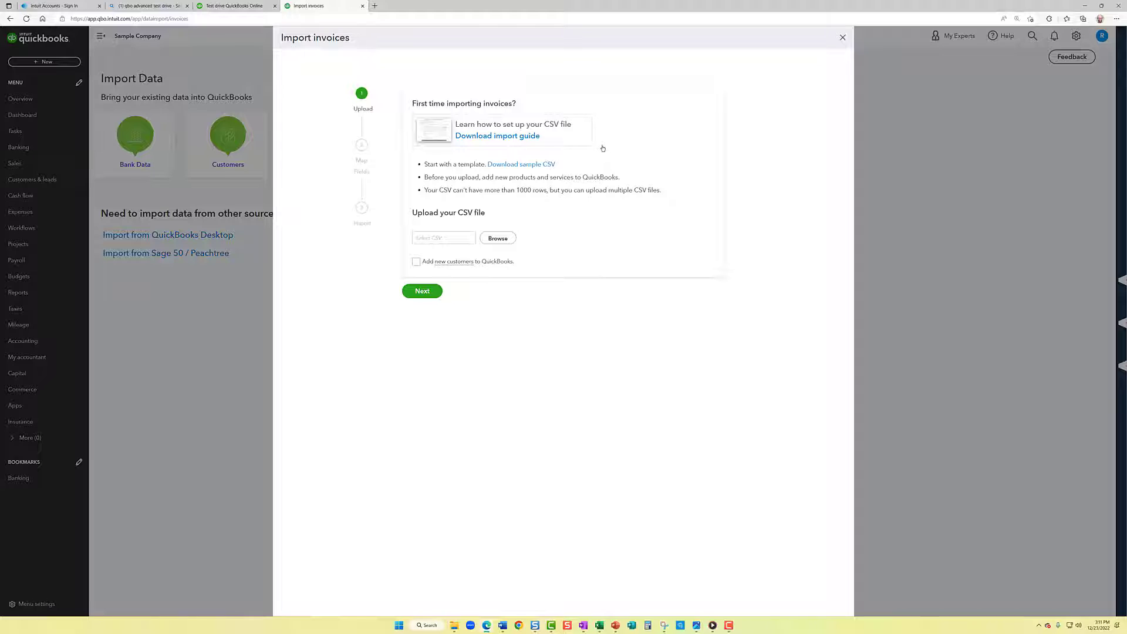
pyautogui.click(416, 296)
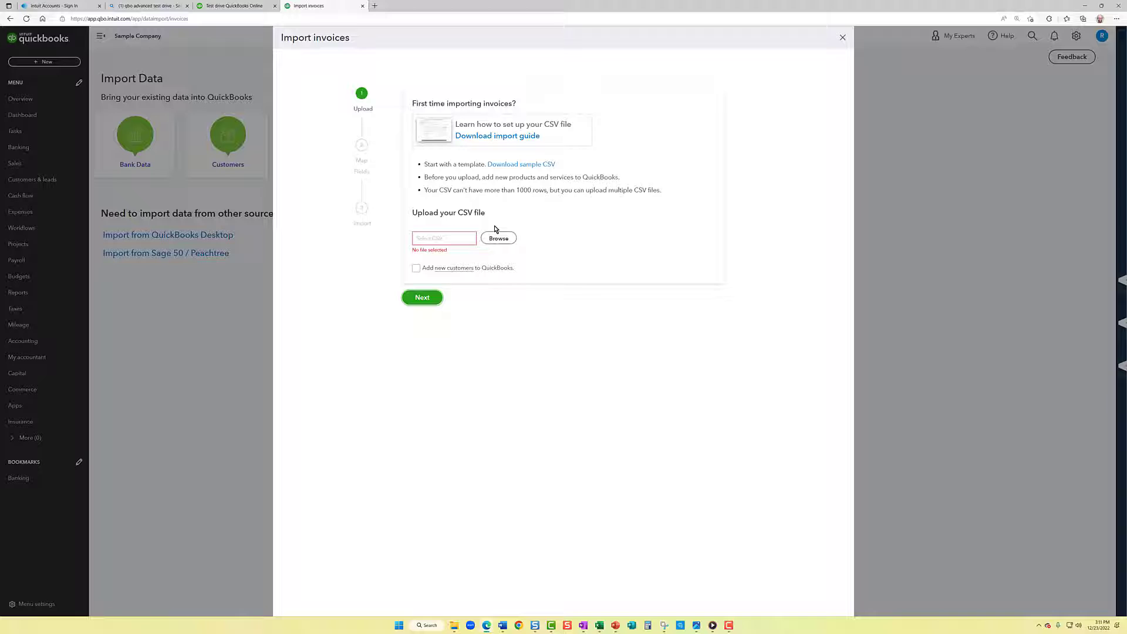
pyautogui.click(842, 37)
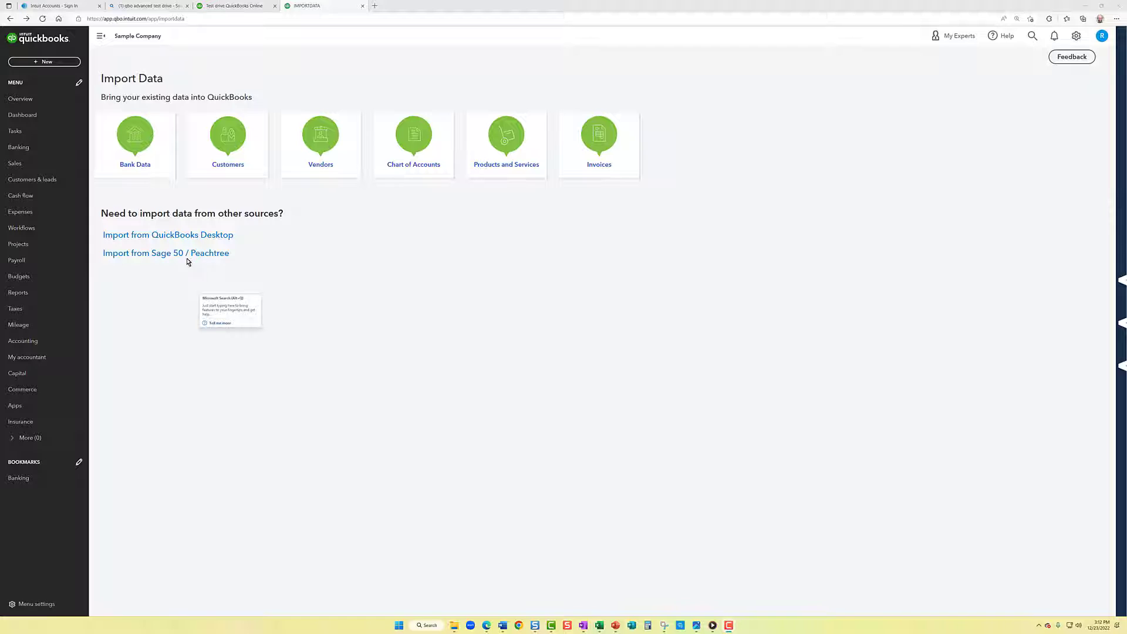
# Step: Open Batch transactions and review the Action (Create) and type (Invoices) choices
pyautogui.click(39, 63)
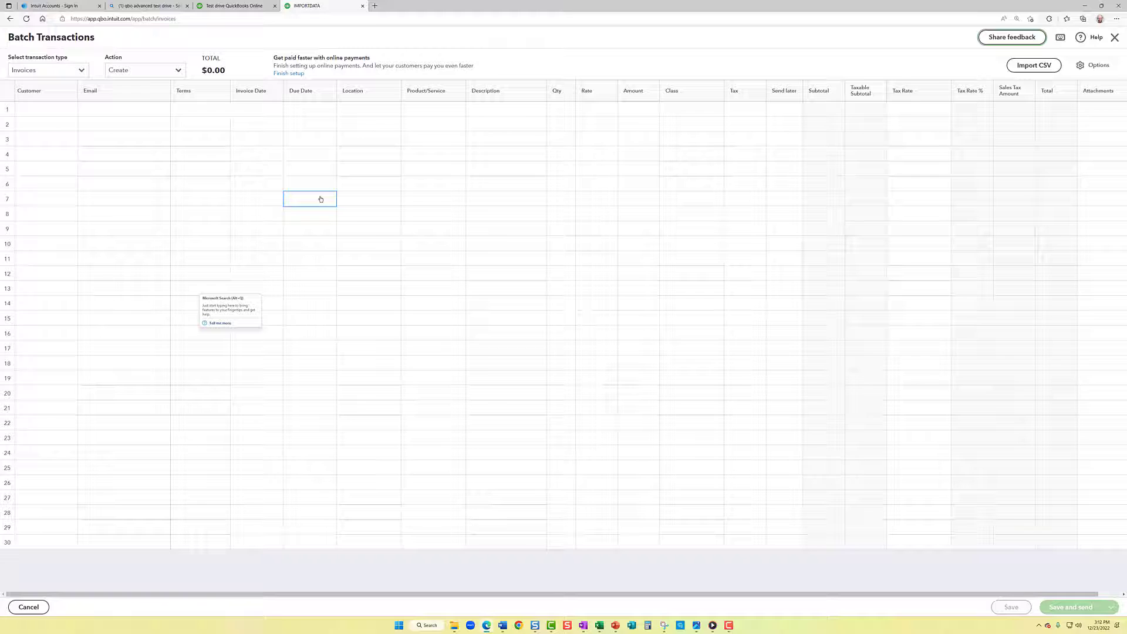
pyautogui.click(176, 74)
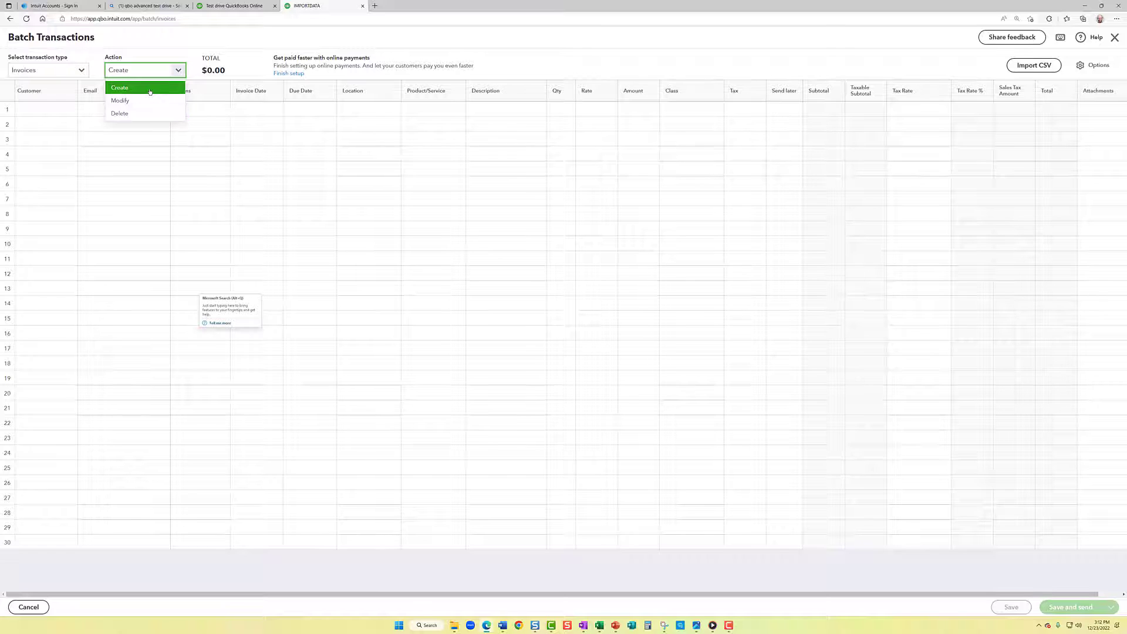
pyautogui.click(179, 71)
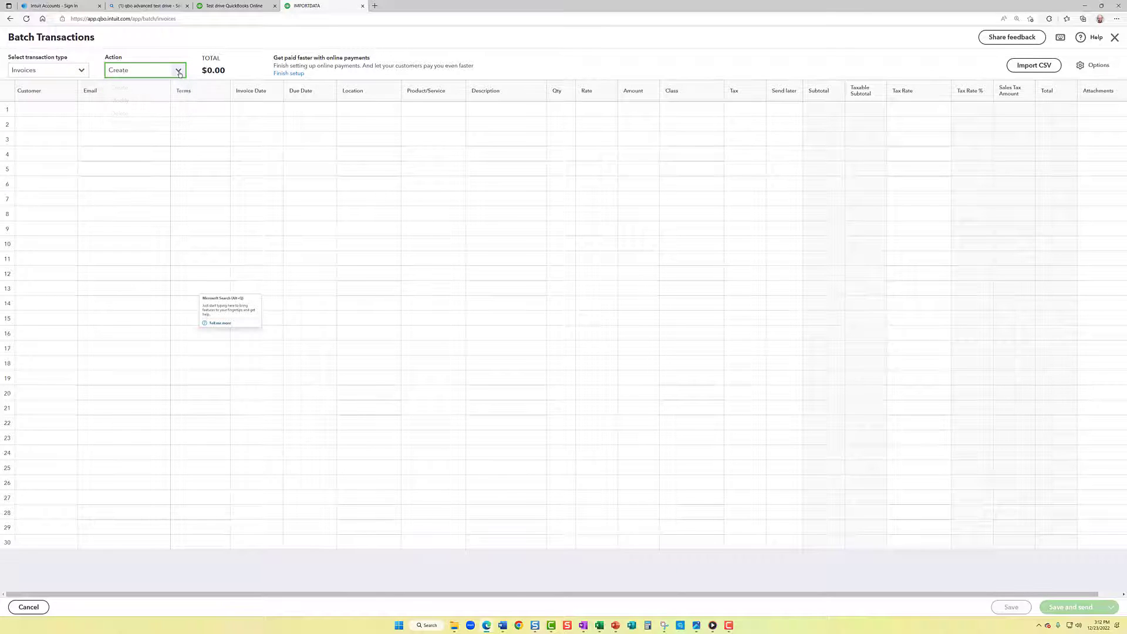
pyautogui.click(83, 70)
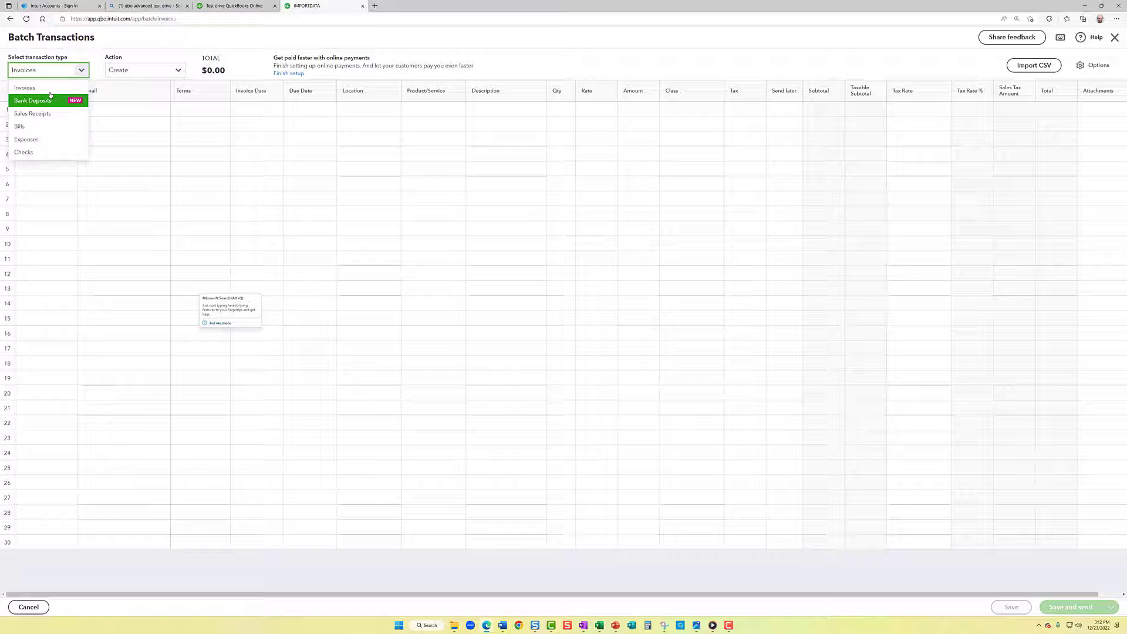
pyautogui.click(26, 88)
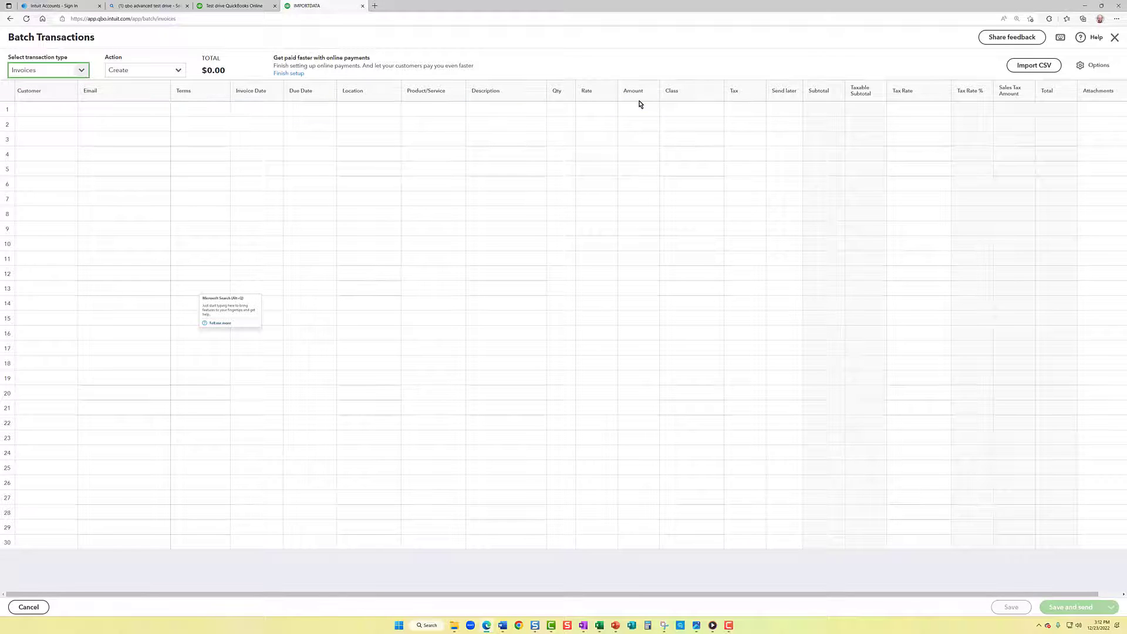
# Step: Switch the batch type to Bills, then to Checks, and start a check in row 1
pyautogui.click(83, 72)
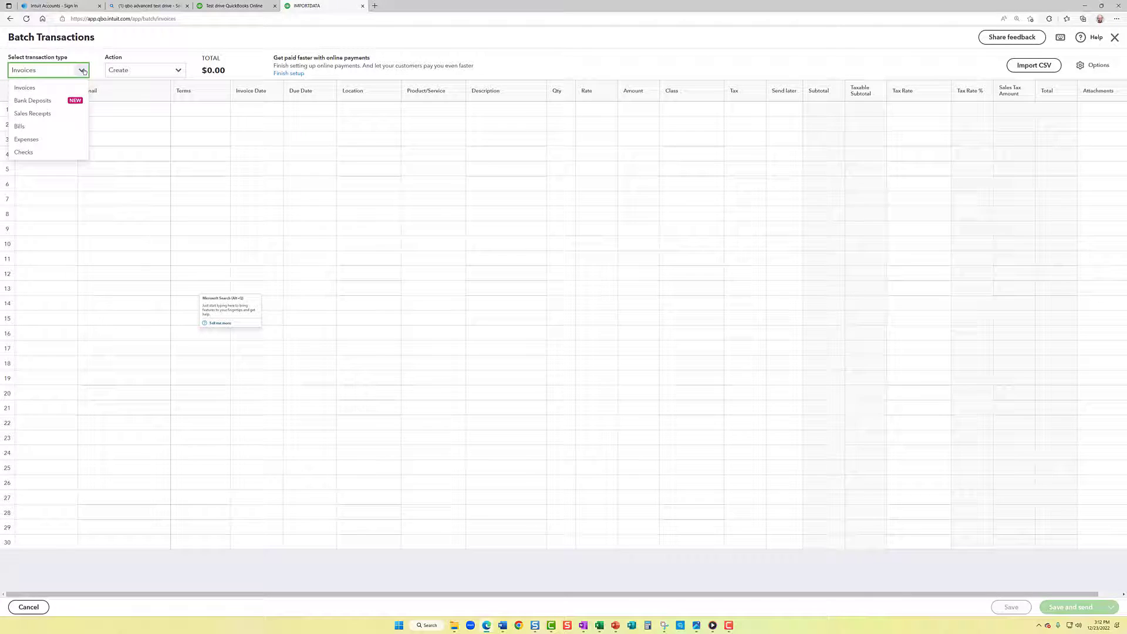
pyautogui.click(52, 126)
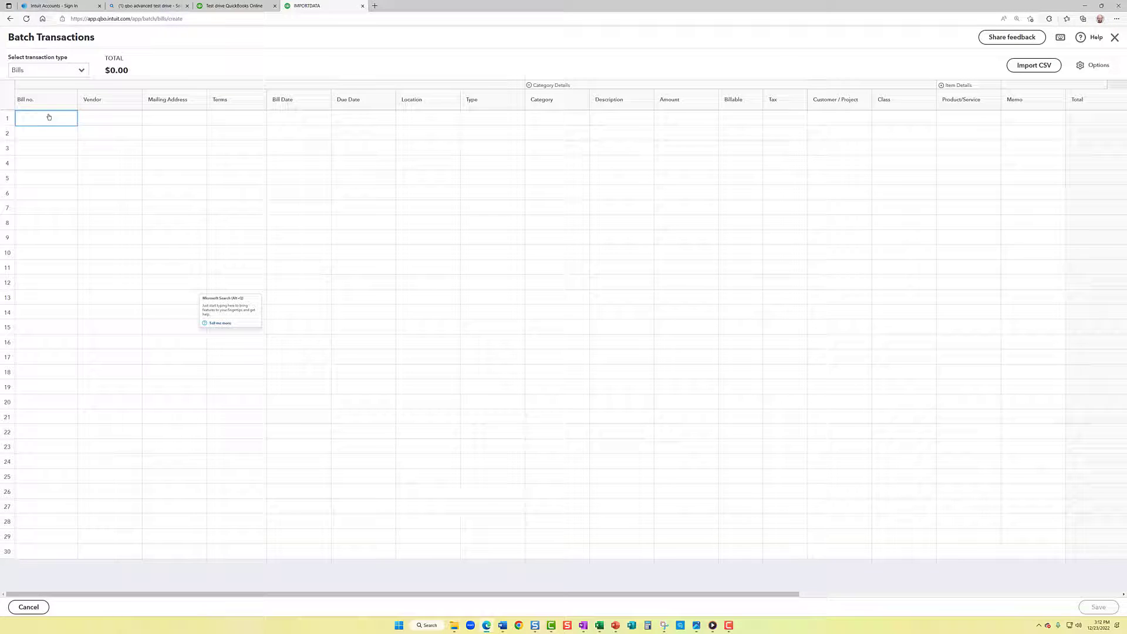
pyautogui.click(174, 118)
pyautogui.click(437, 118)
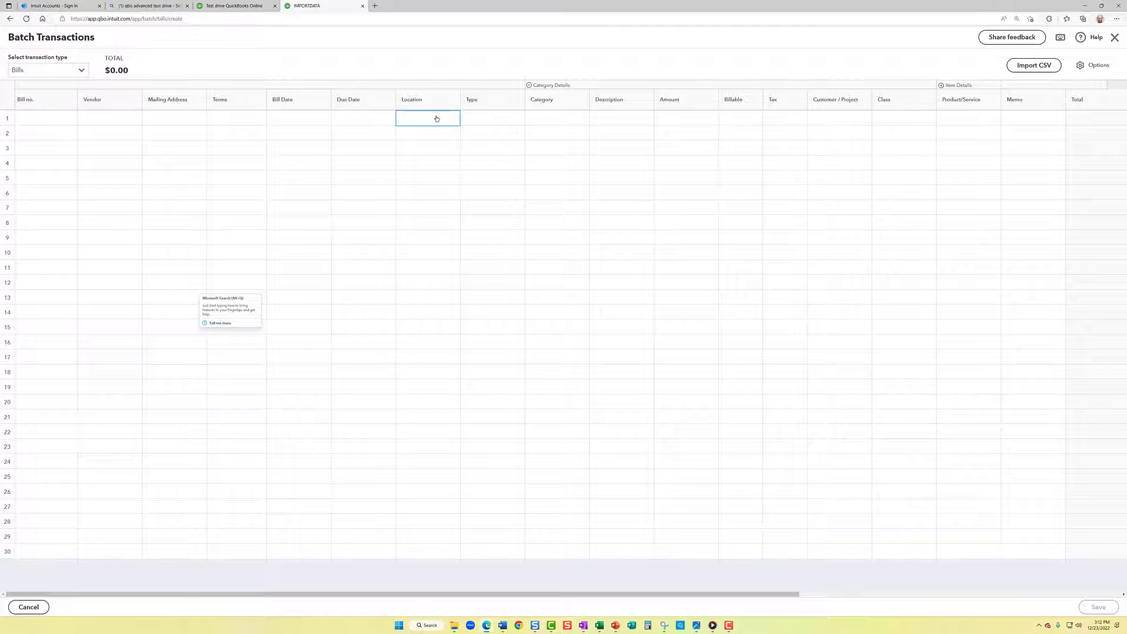
pyautogui.click(80, 68)
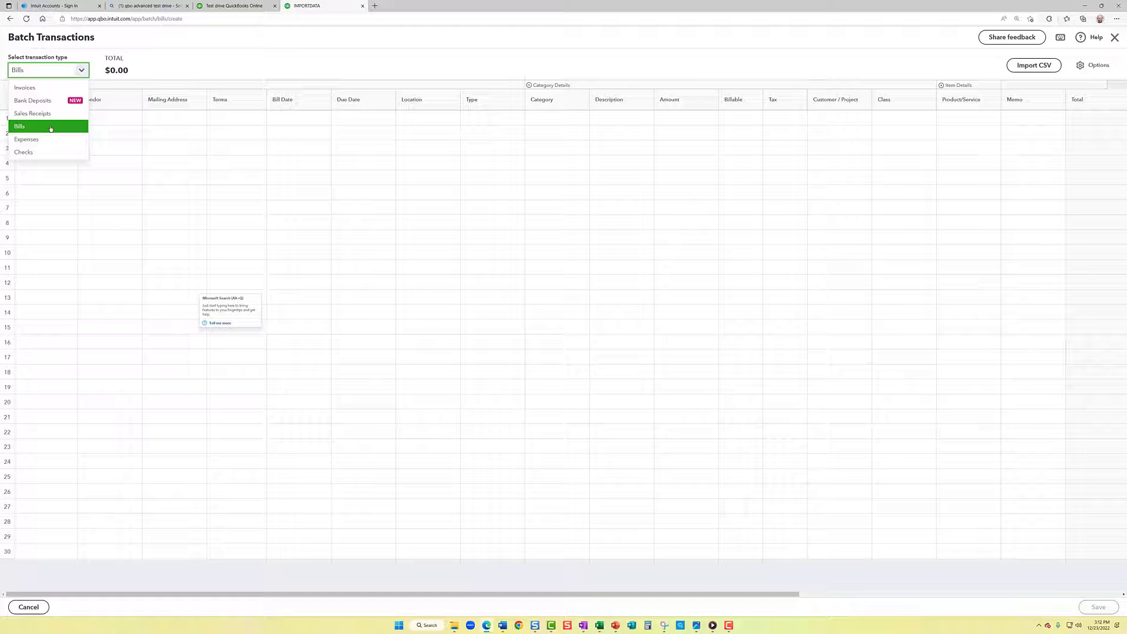
pyautogui.click(47, 154)
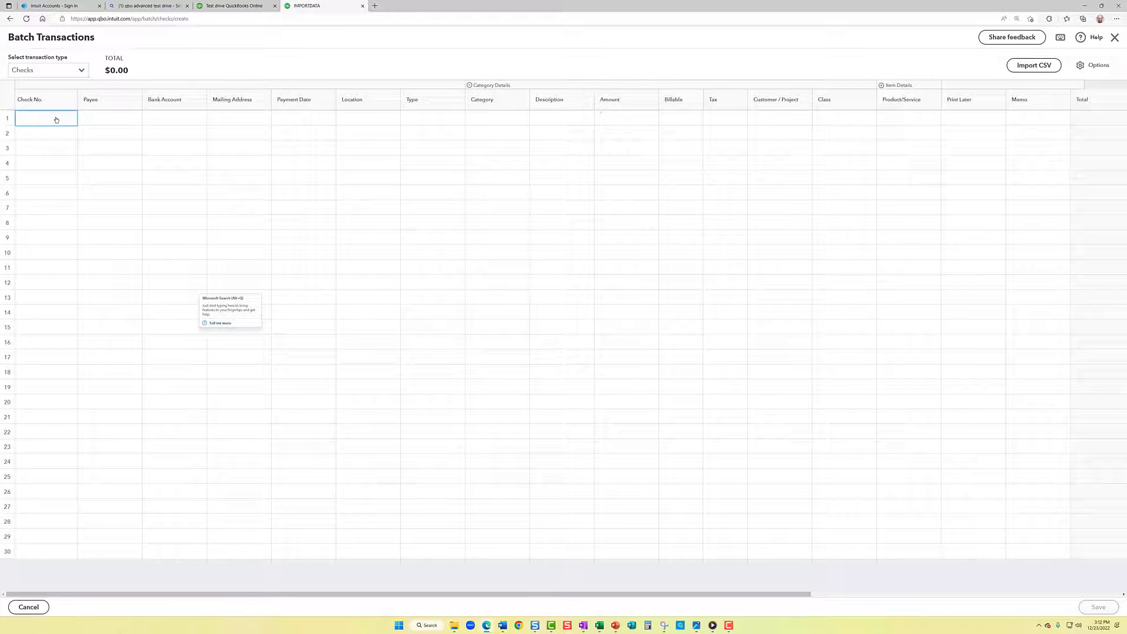
pyautogui.click(65, 120)
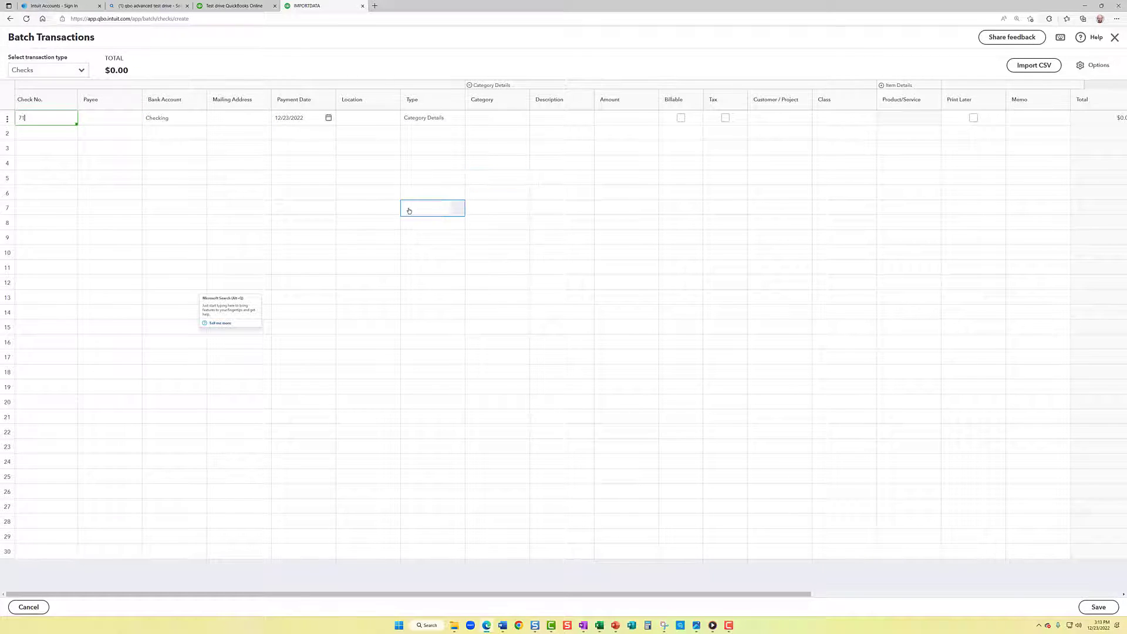
# Step: Begin importing checks from a CSV, discarding the unsaved check row
pyautogui.click(1022, 70)
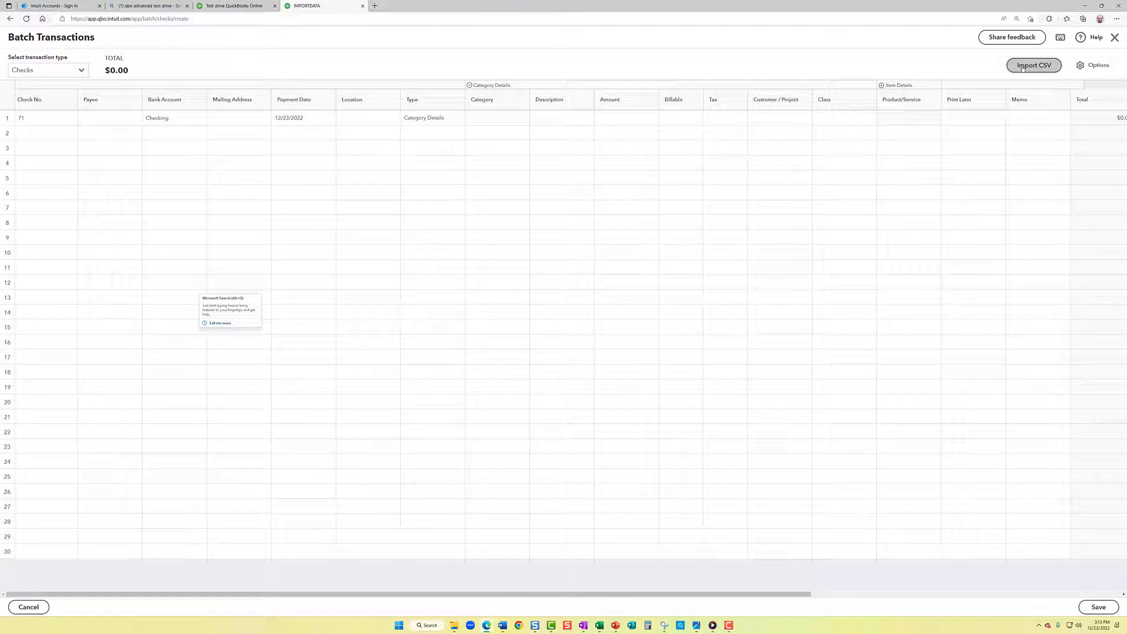
pyautogui.hotkey('shift', 'Tab')
pyautogui.click(619, 343)
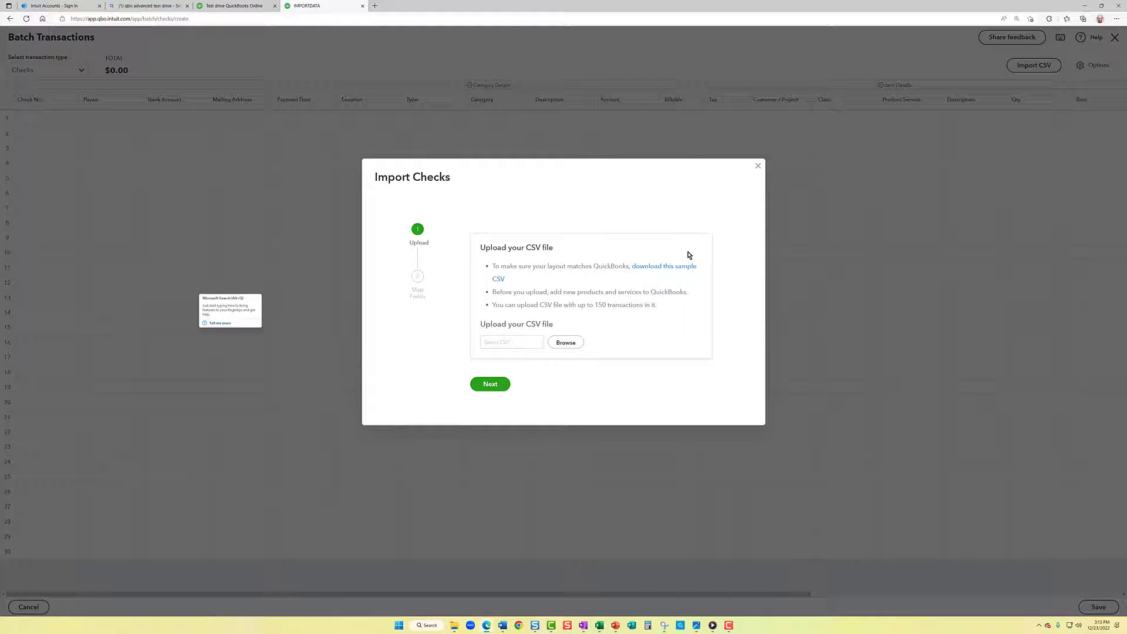
# Step: Download the sample check CSV, review it in Excel, then close the Import Checks dialog
pyautogui.click(660, 269)
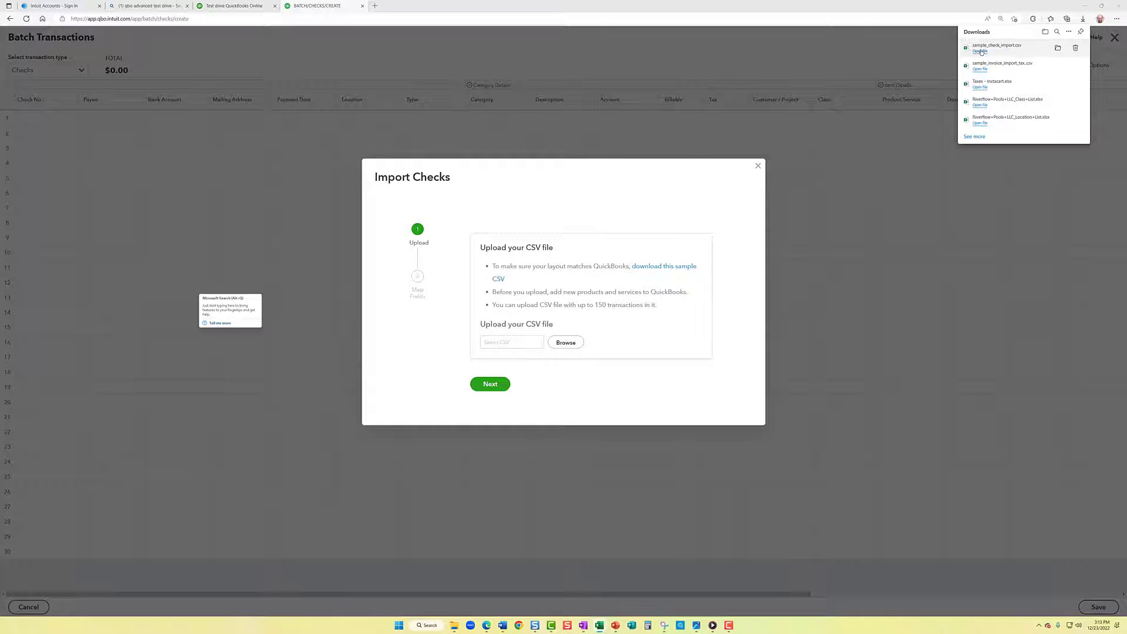
pyautogui.click(981, 51)
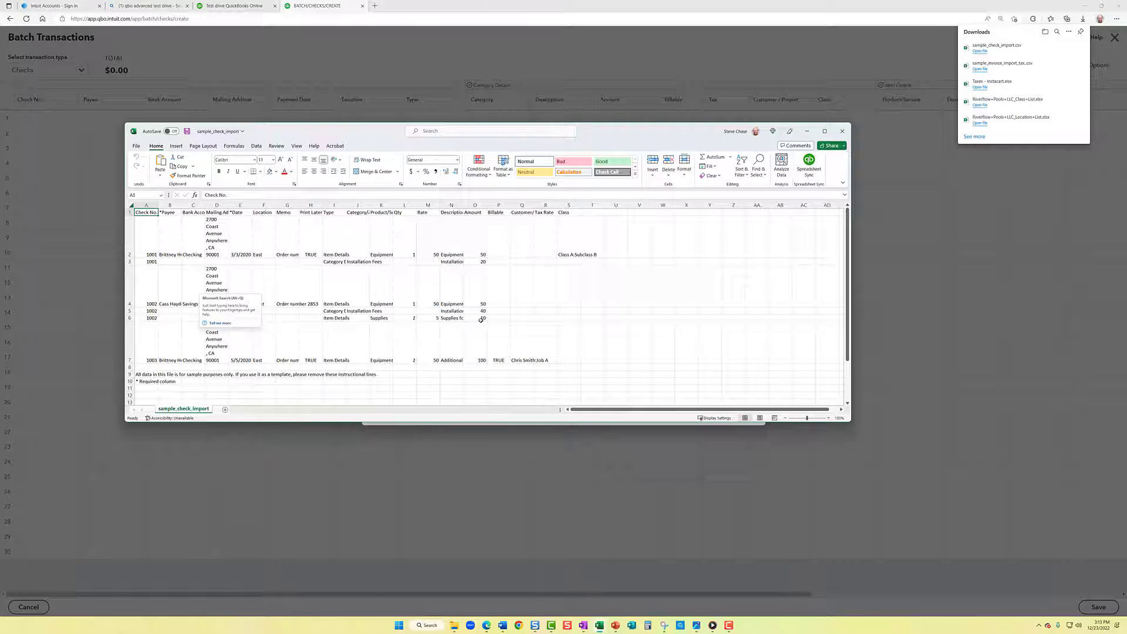
pyautogui.click(250, 352)
pyautogui.scroll(-2, 281, 351)
pyautogui.scroll(2, 280, 351)
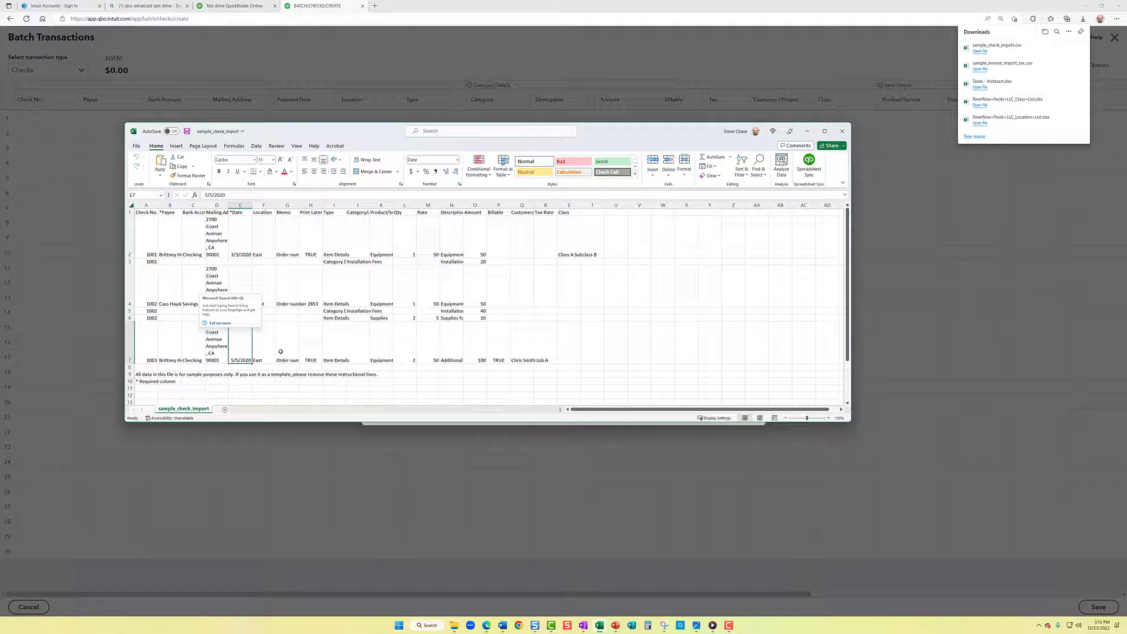
pyautogui.click(196, 513)
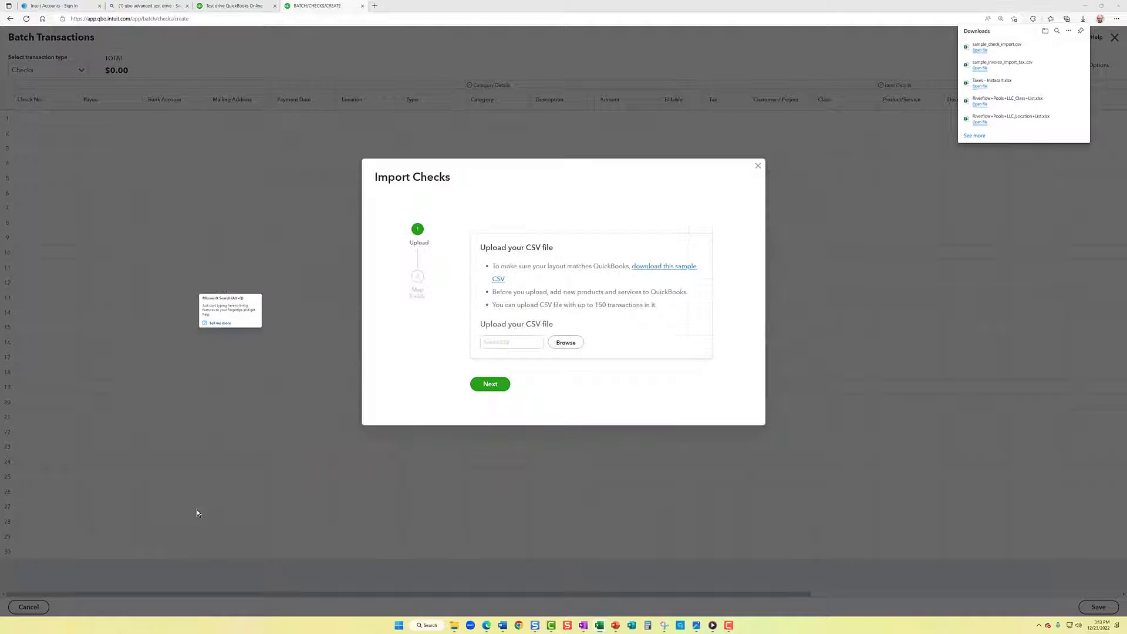
pyautogui.click(758, 167)
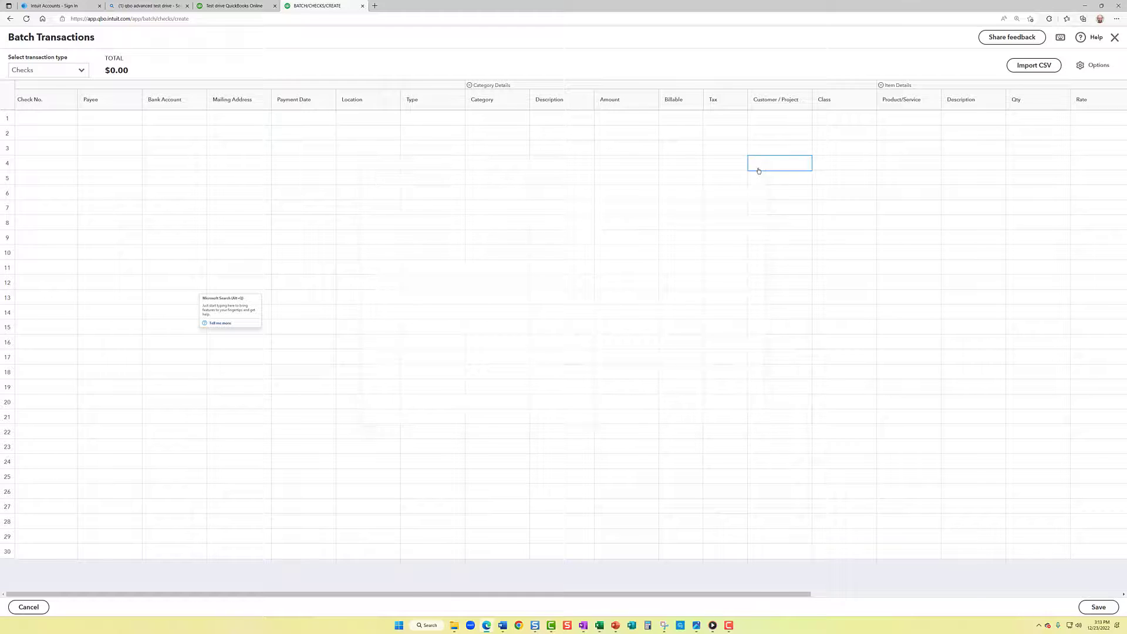
# Step: Close Batch Transactions and navigate to the Reports page through the left menu
pyautogui.click(1115, 38)
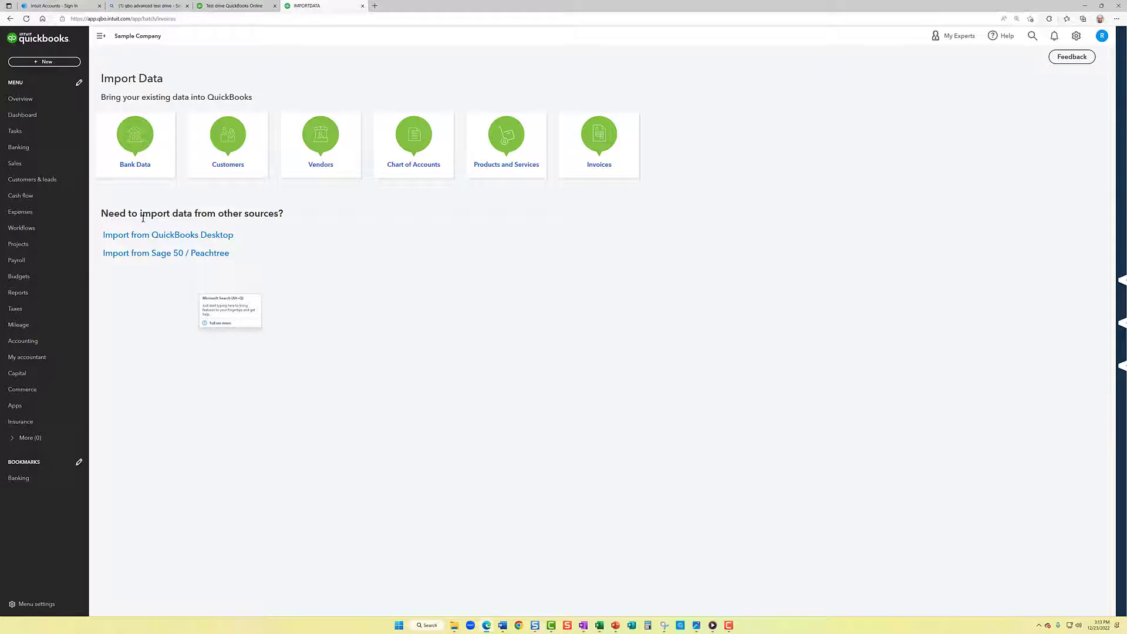
pyautogui.click(33, 292)
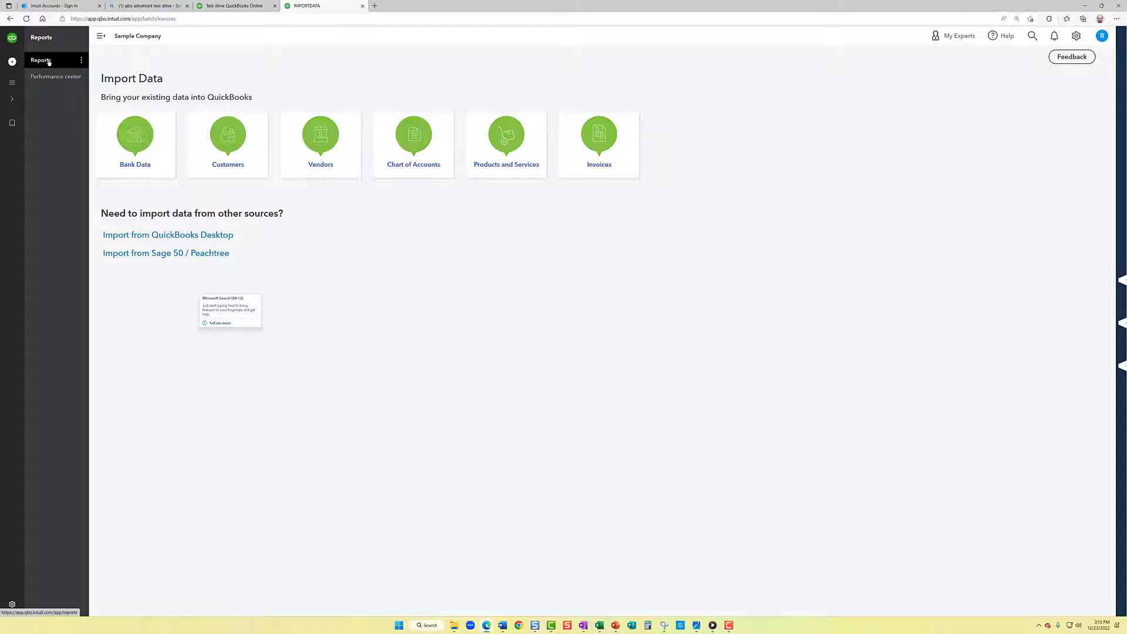
pyautogui.click(33, 29)
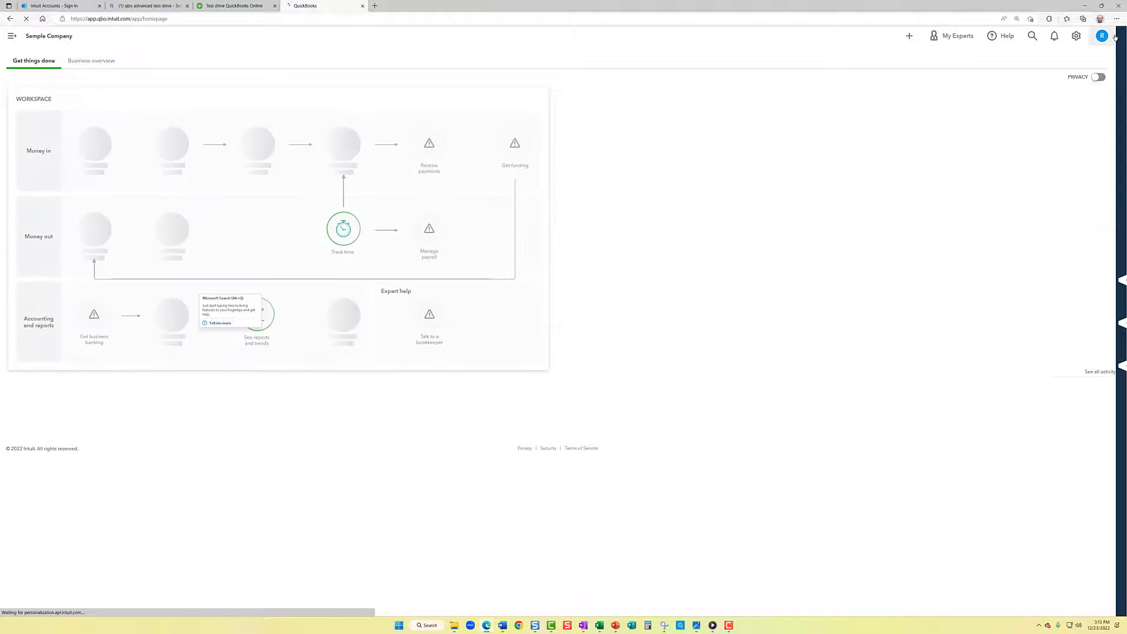
pyautogui.click(11, 36)
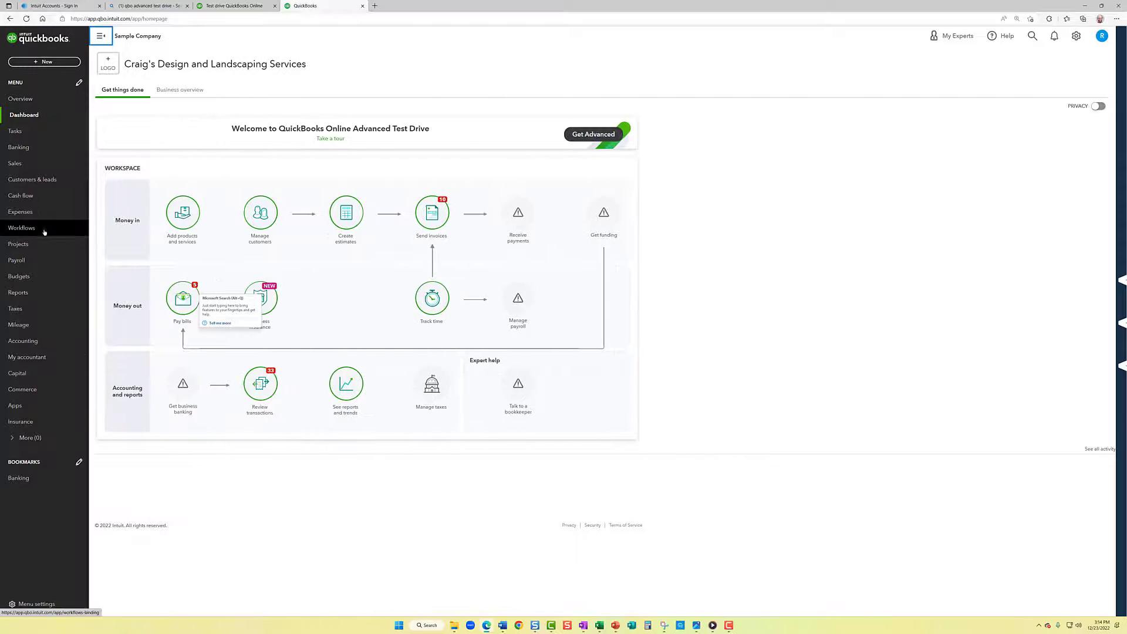
pyautogui.click(31, 292)
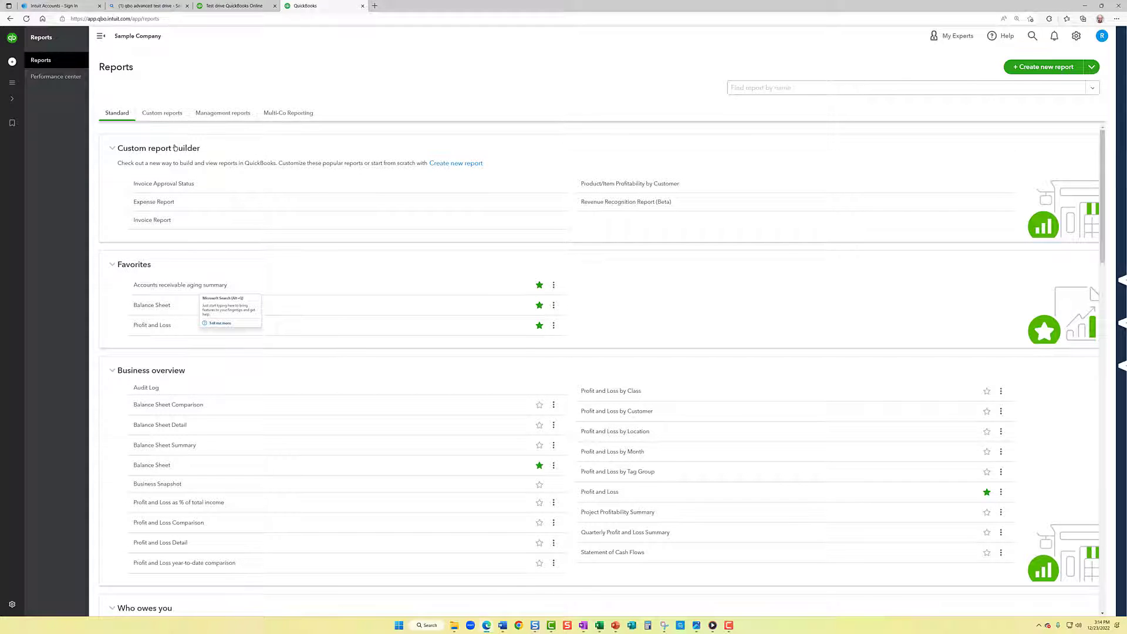
# Step: Create a new custom report of type Sales
pyautogui.click(454, 165)
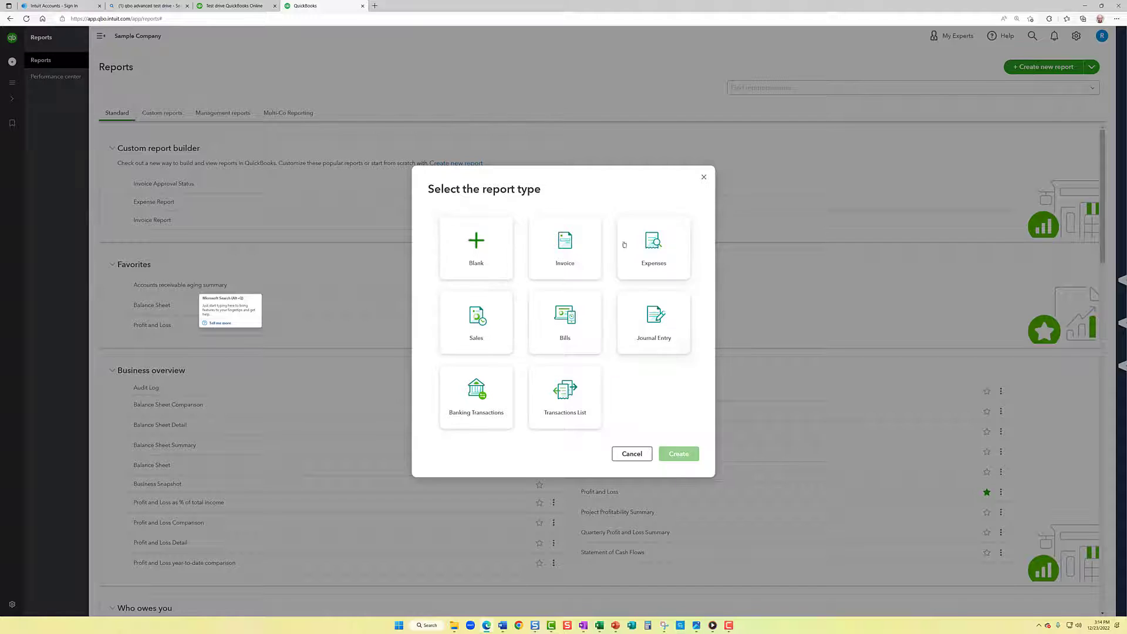
pyautogui.click(485, 329)
pyautogui.click(680, 455)
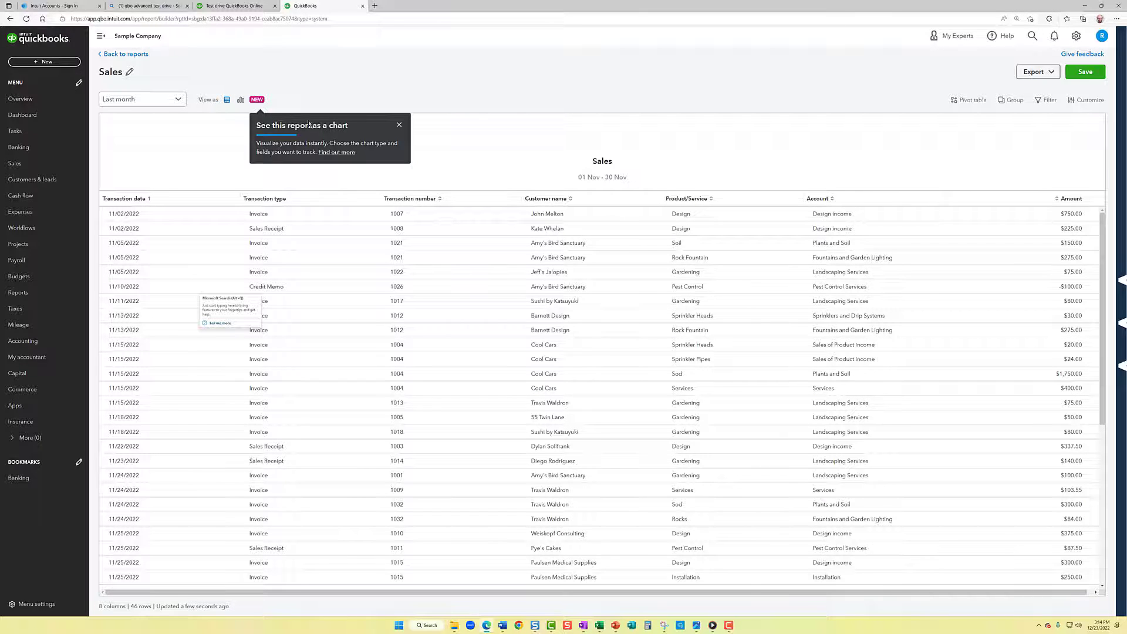
# Step: Display the Sales report as a bar chart, then switch it back to Table View
pyautogui.click(399, 127)
pyautogui.click(241, 100)
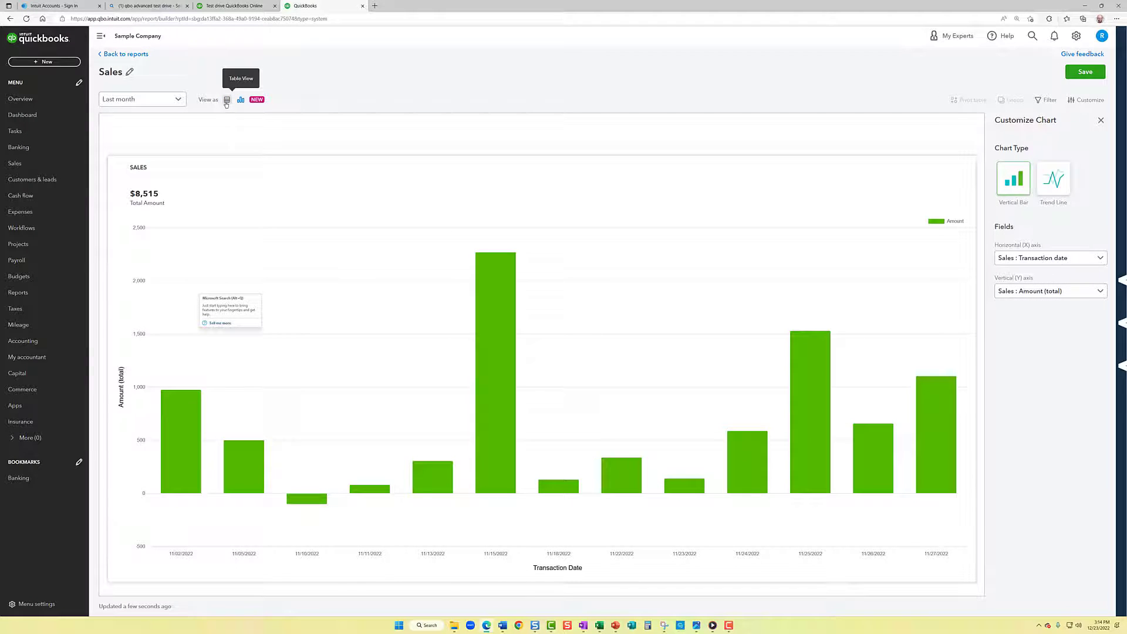
pyautogui.click(226, 101)
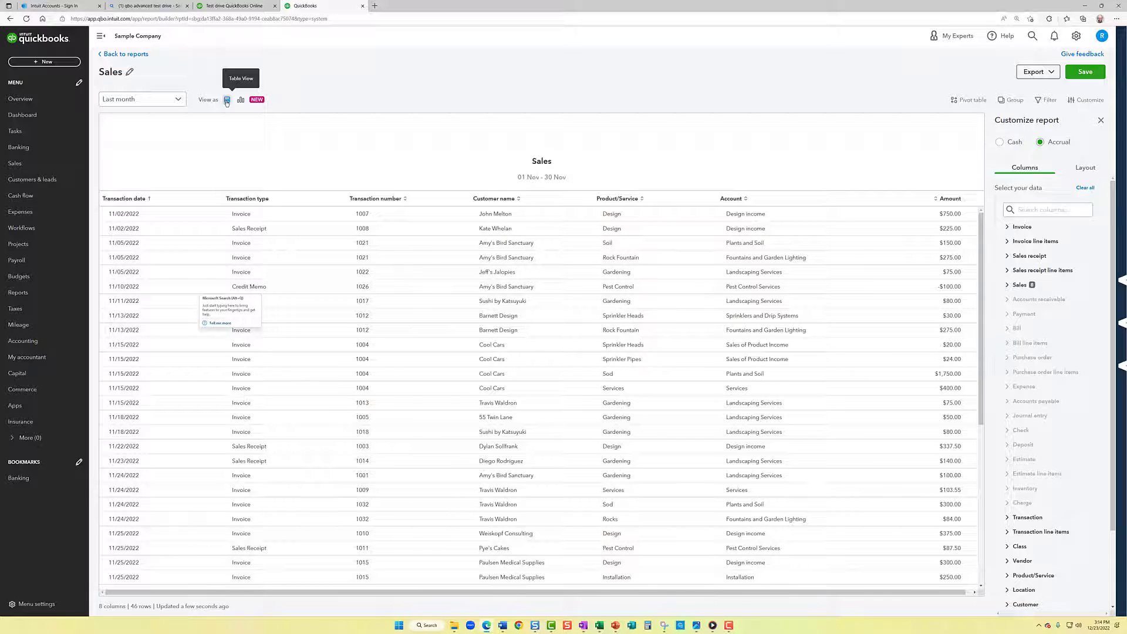
# Step: Pivot the Sales report with Customer name as rows, Class as columns and Amount as values
pyautogui.click(967, 101)
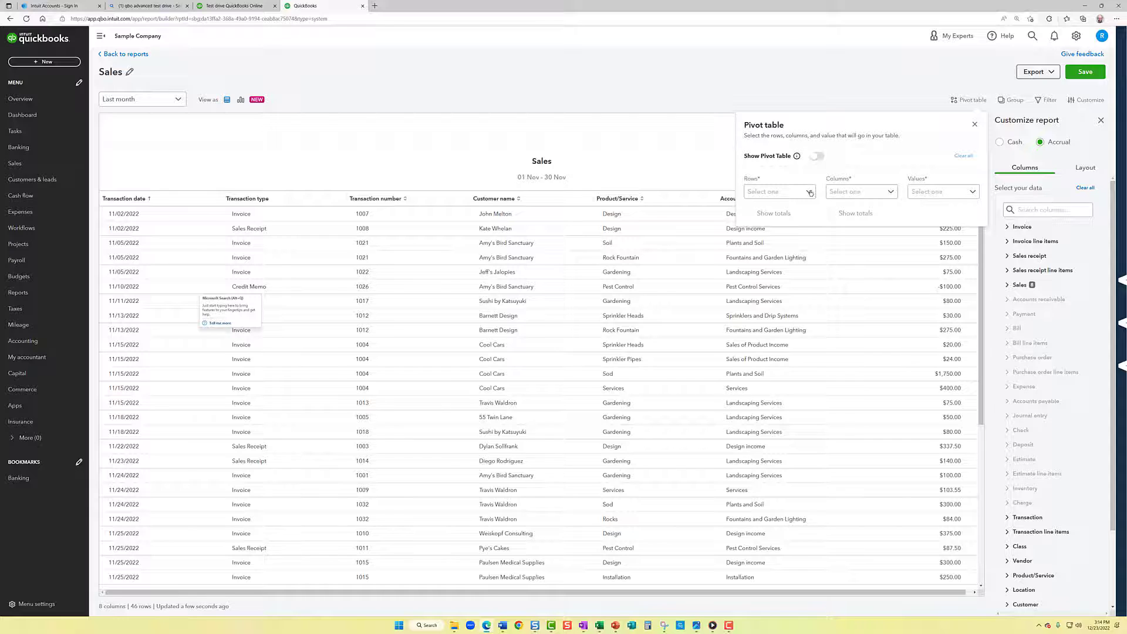
pyautogui.click(811, 192)
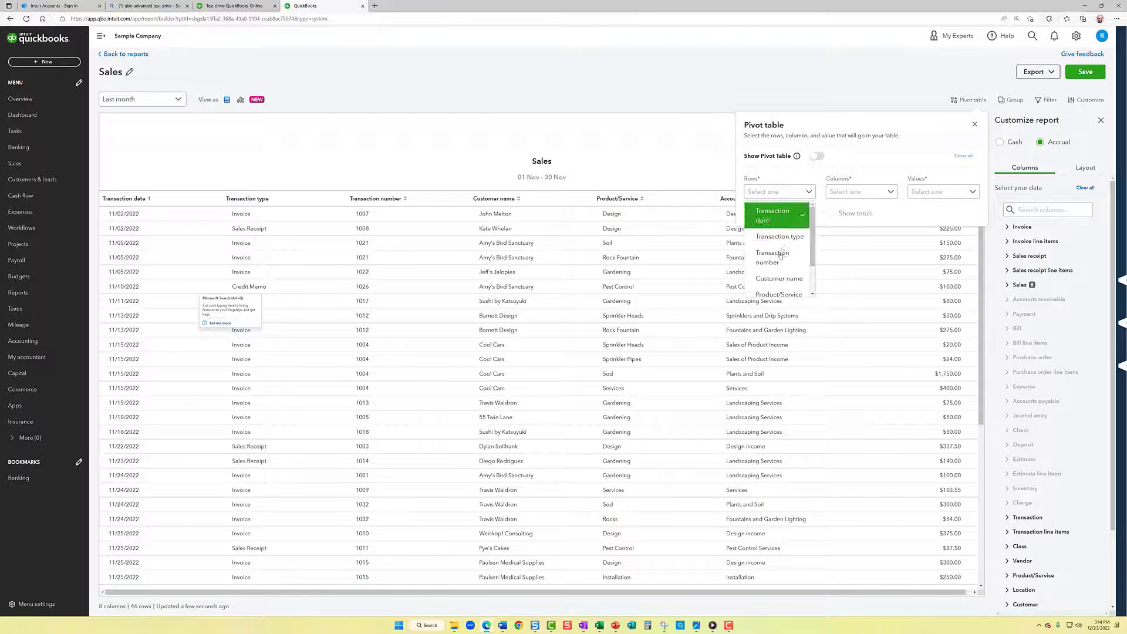
pyautogui.click(779, 278)
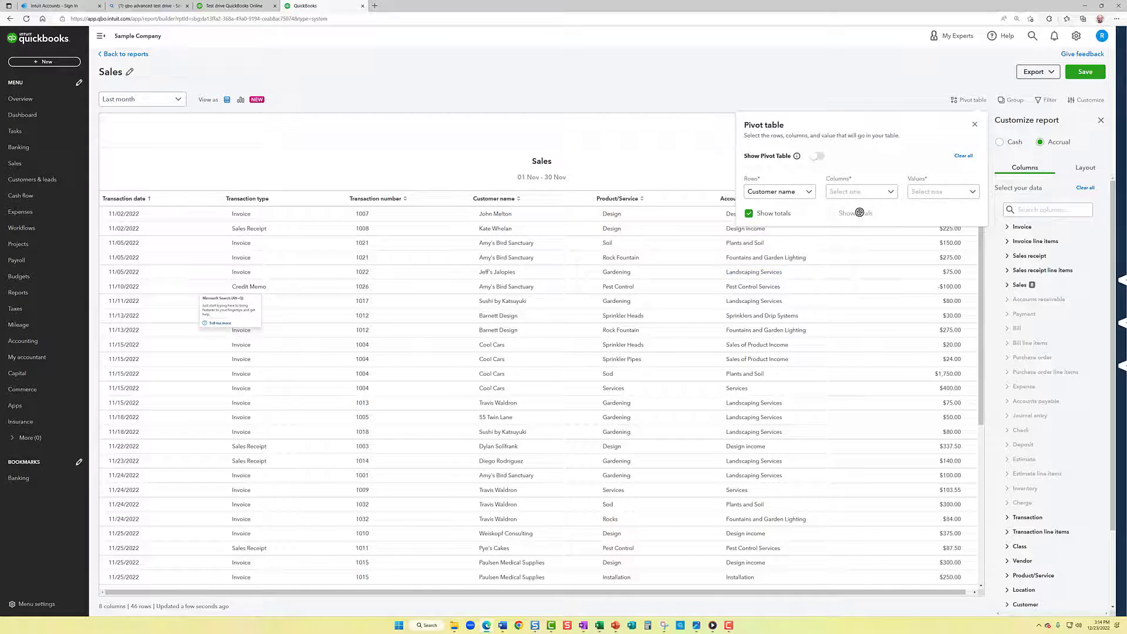
pyautogui.click(888, 193)
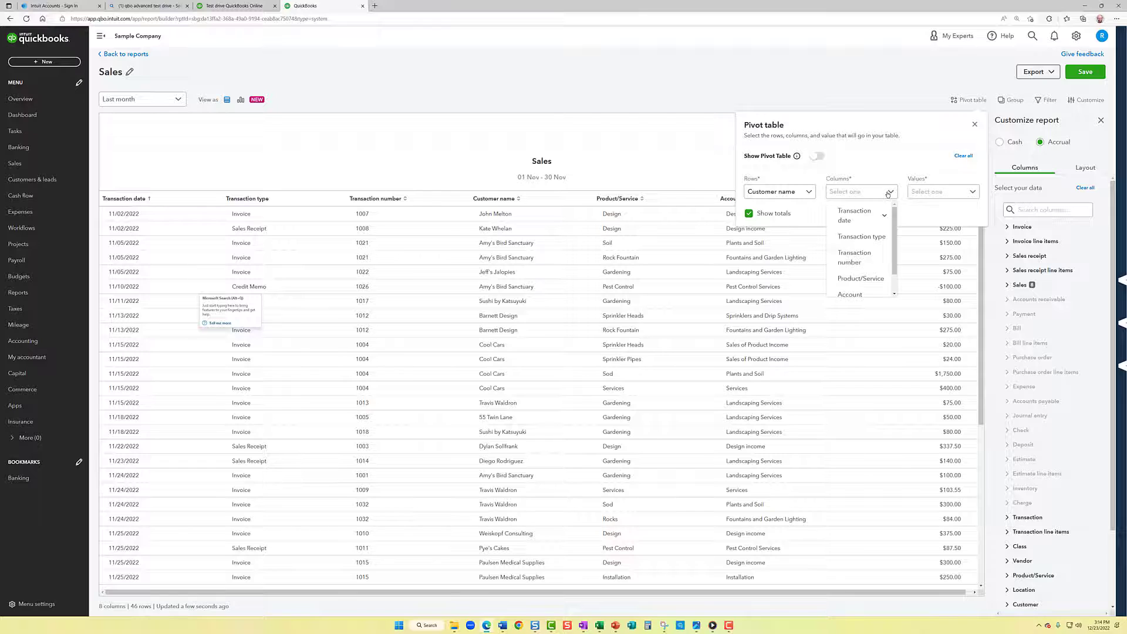
pyautogui.scroll(-1, 863, 265)
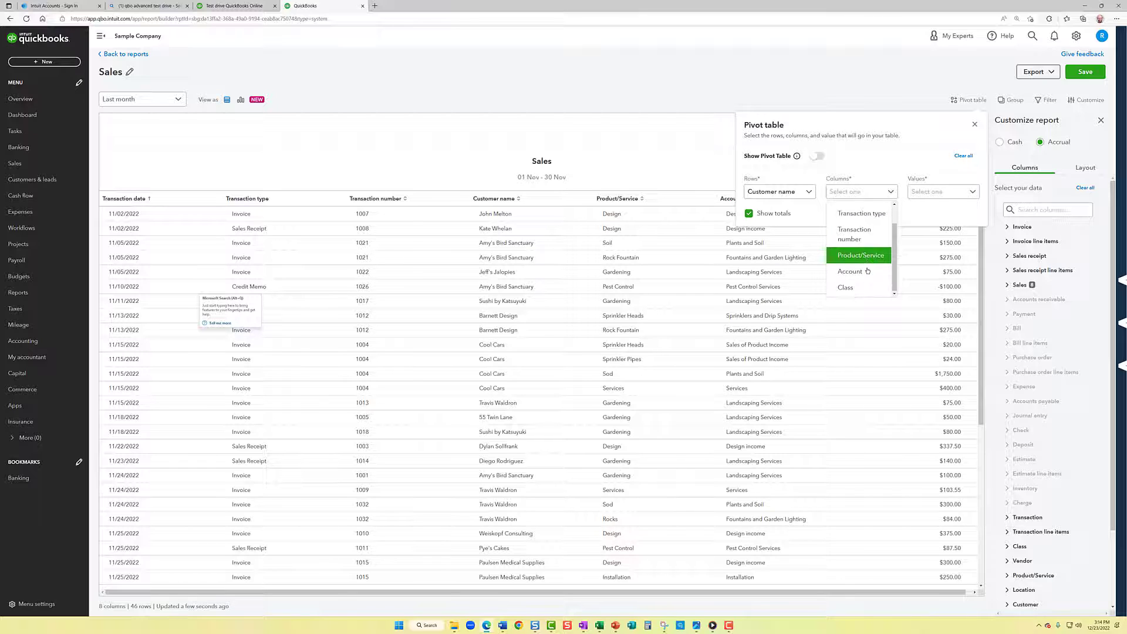
pyautogui.click(862, 287)
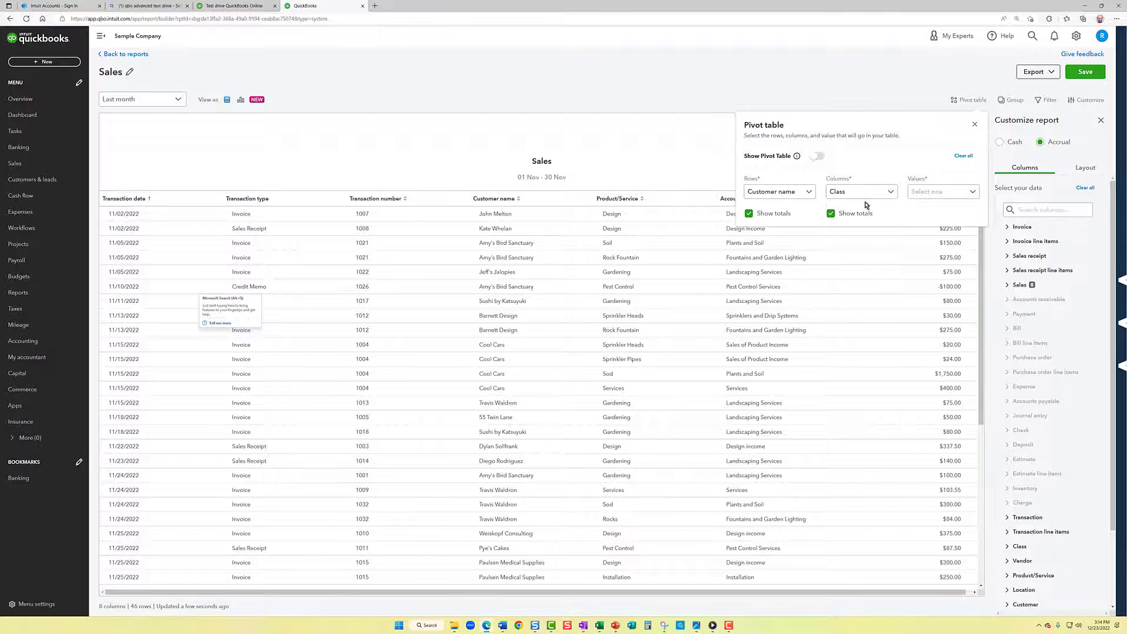
pyautogui.click(935, 193)
pyautogui.click(934, 212)
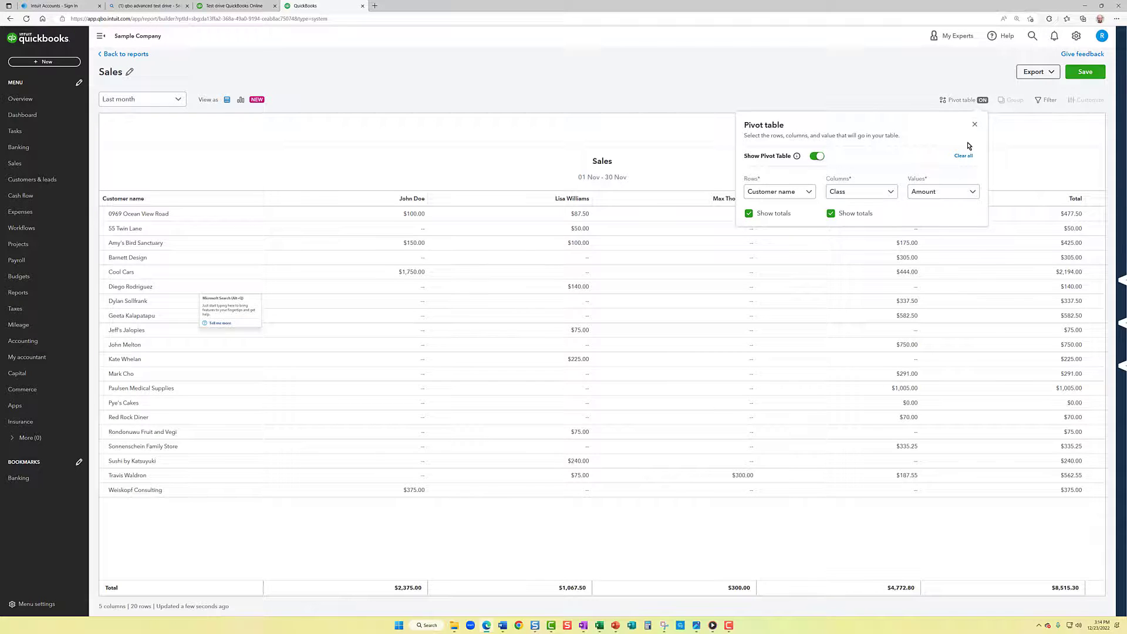
pyautogui.click(975, 124)
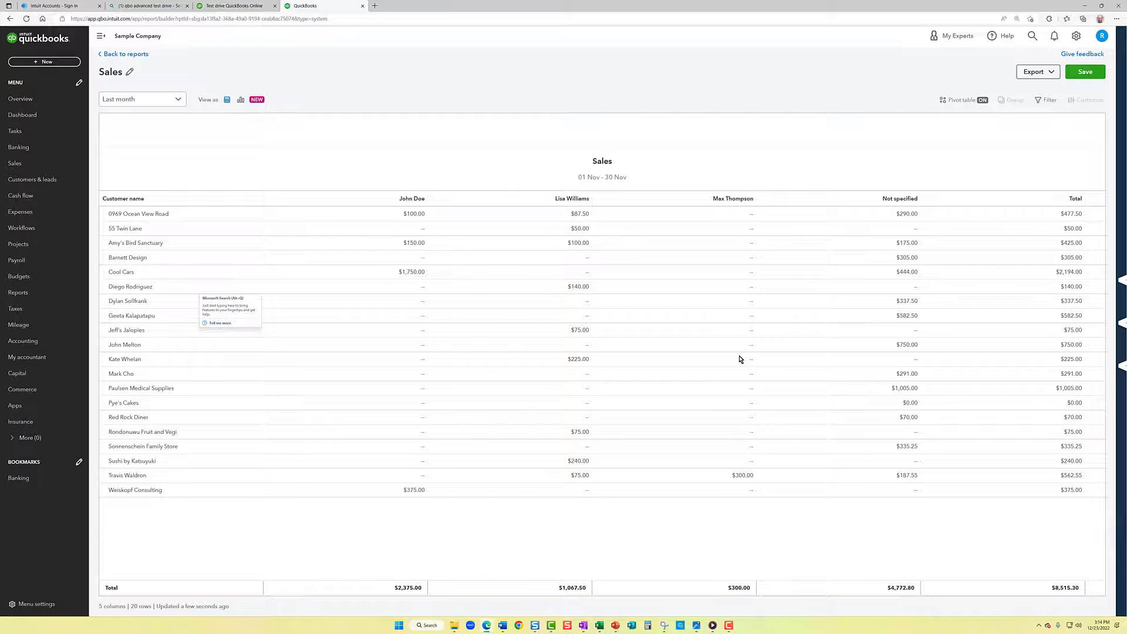
# Step: Change the pivot report period to Last 12 months and check the Export options without exporting
pyautogui.click(177, 100)
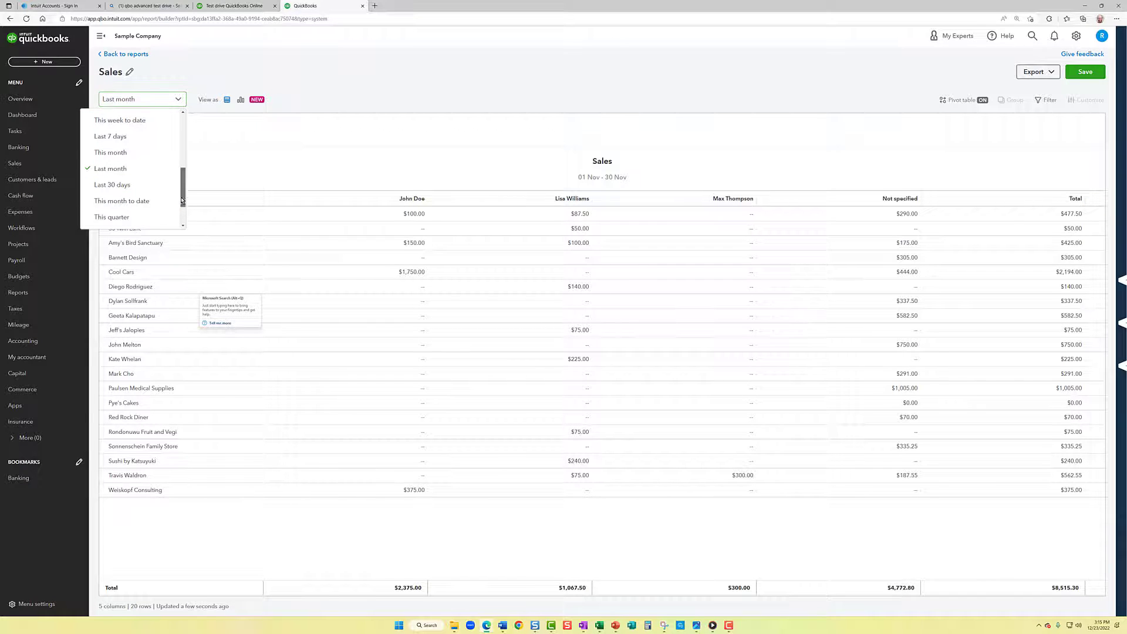
pyautogui.scroll(-1, 129, 203)
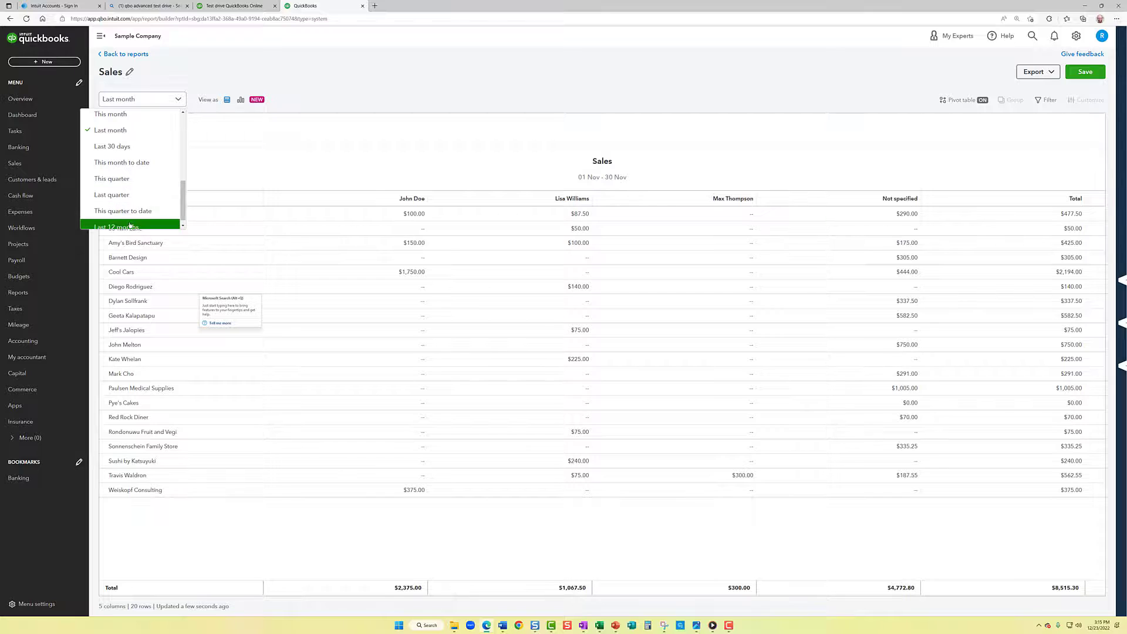
pyautogui.click(130, 226)
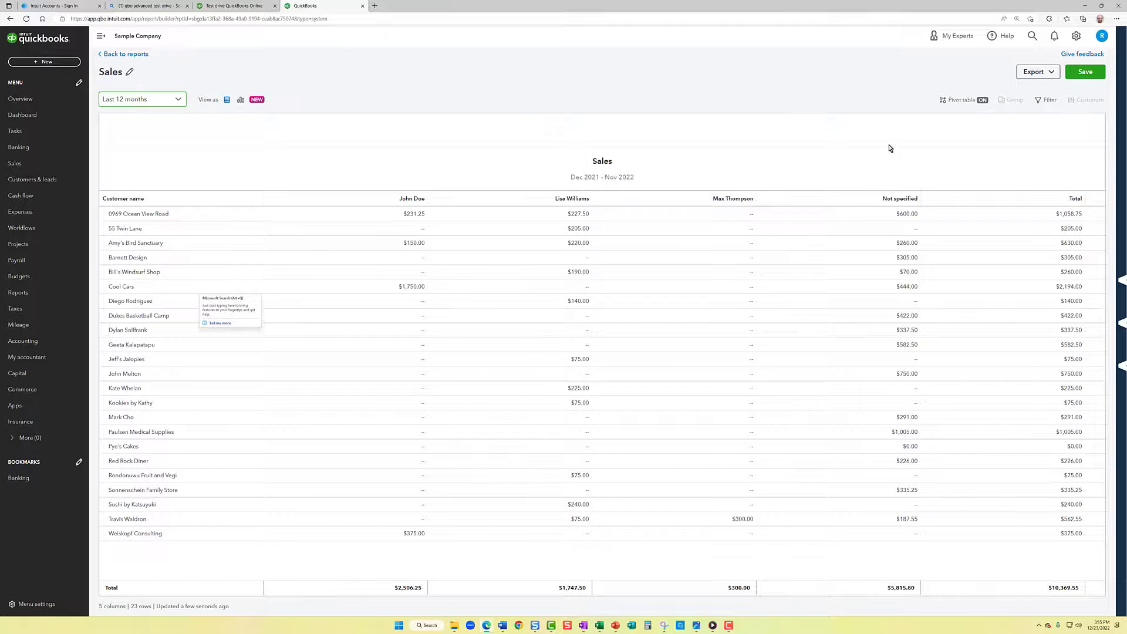
pyautogui.click(1034, 74)
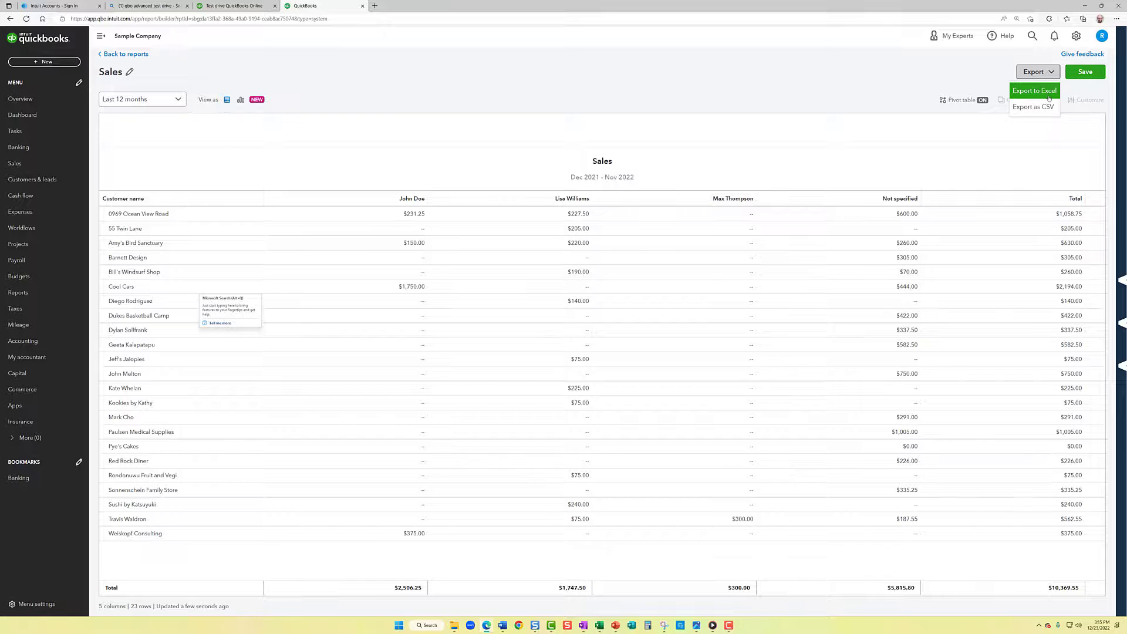
pyautogui.click(886, 153)
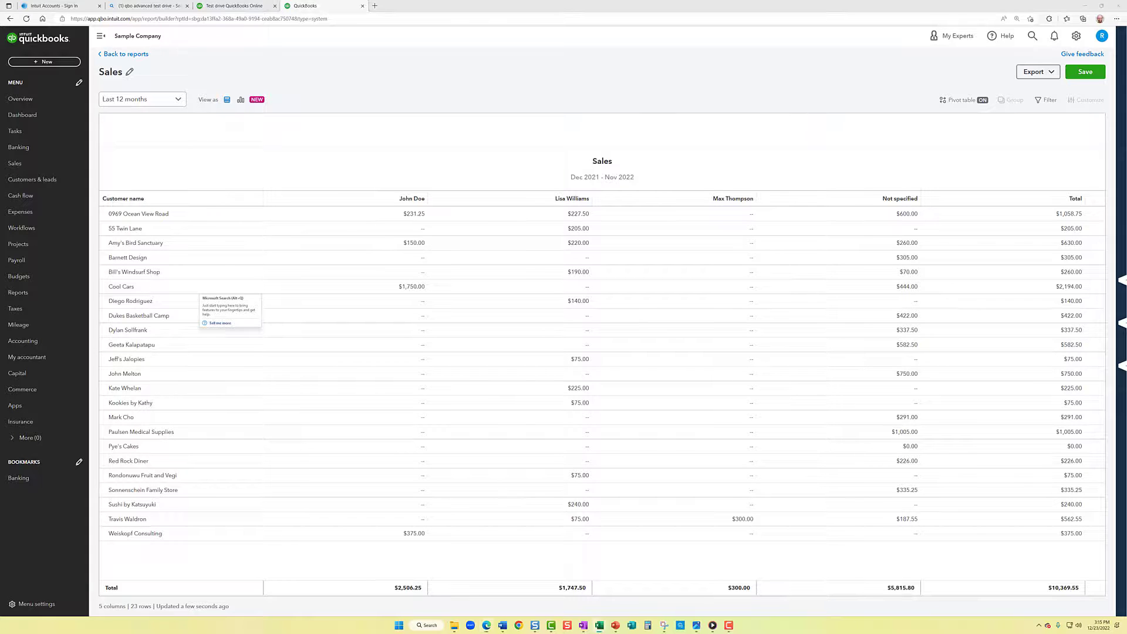
# Step: Maximise the Excel workbook, launch the Spreadsheet Sync add-in, then minimise Excel back to QuickBooks
pyautogui.moveTo(636, 224); pyautogui.dragTo(541, 5)
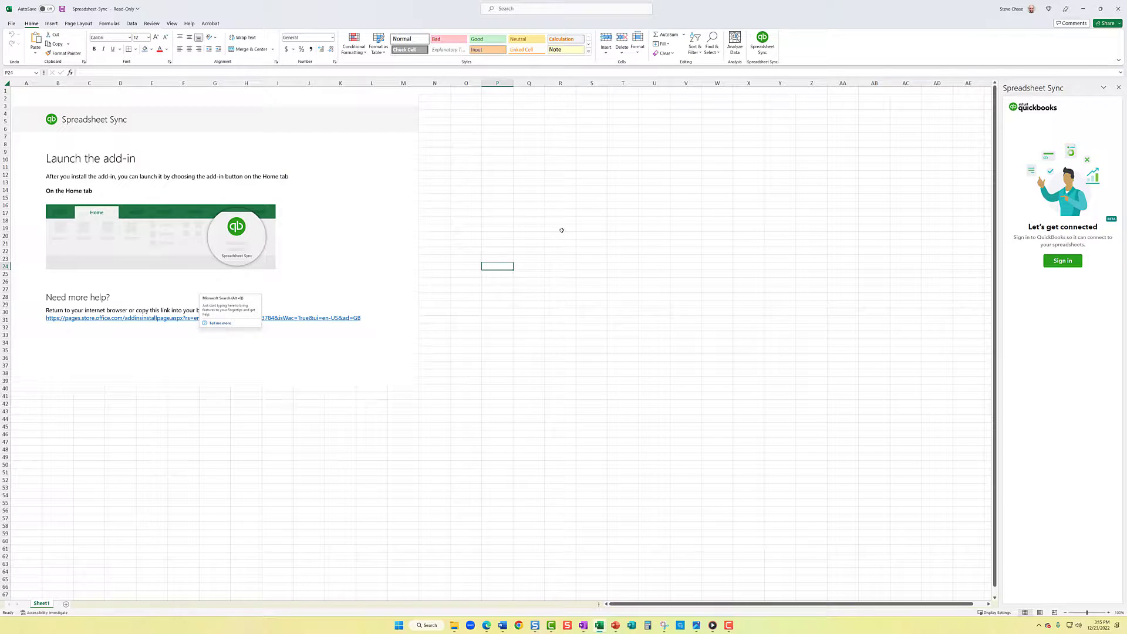
pyautogui.click(762, 44)
pyautogui.doubleClick(779, 12)
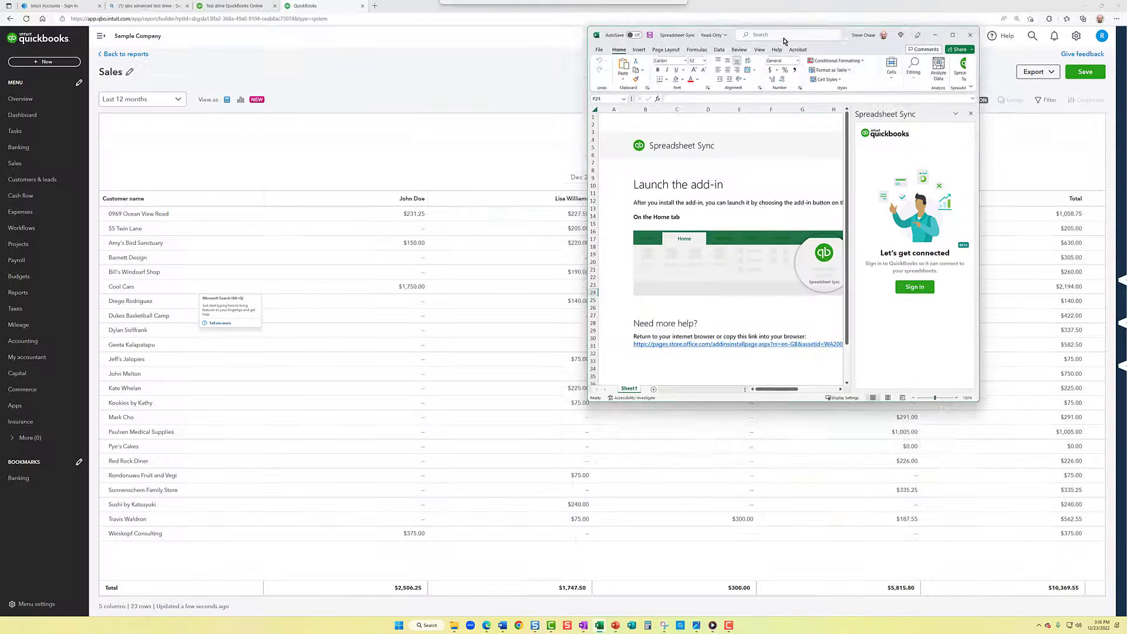
pyautogui.click(994, 27)
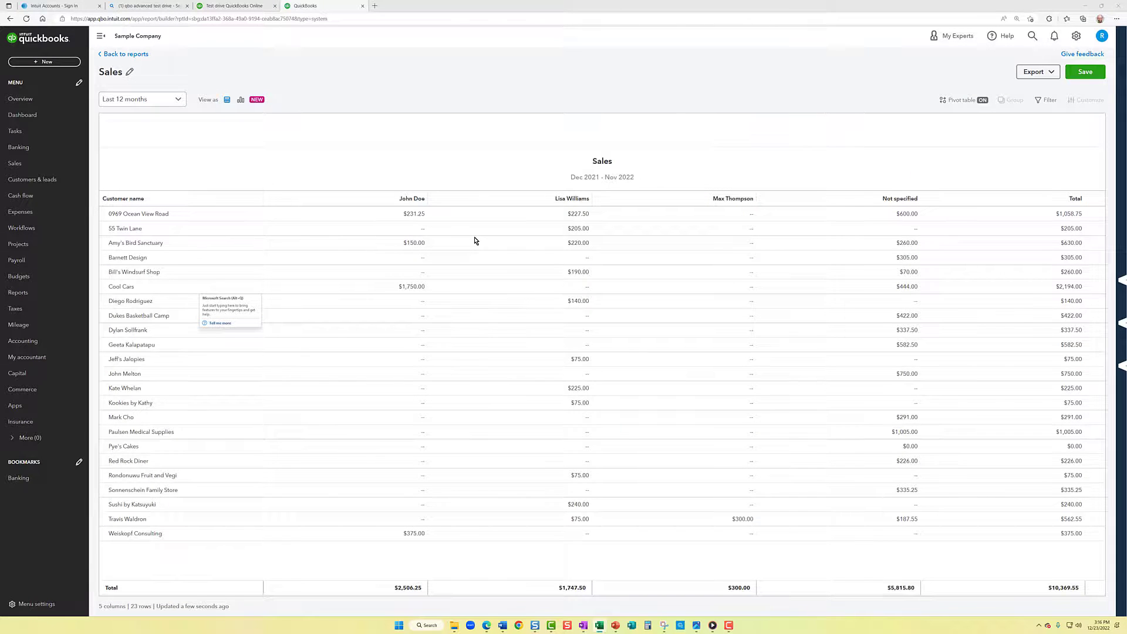
pyautogui.click(1073, 38)
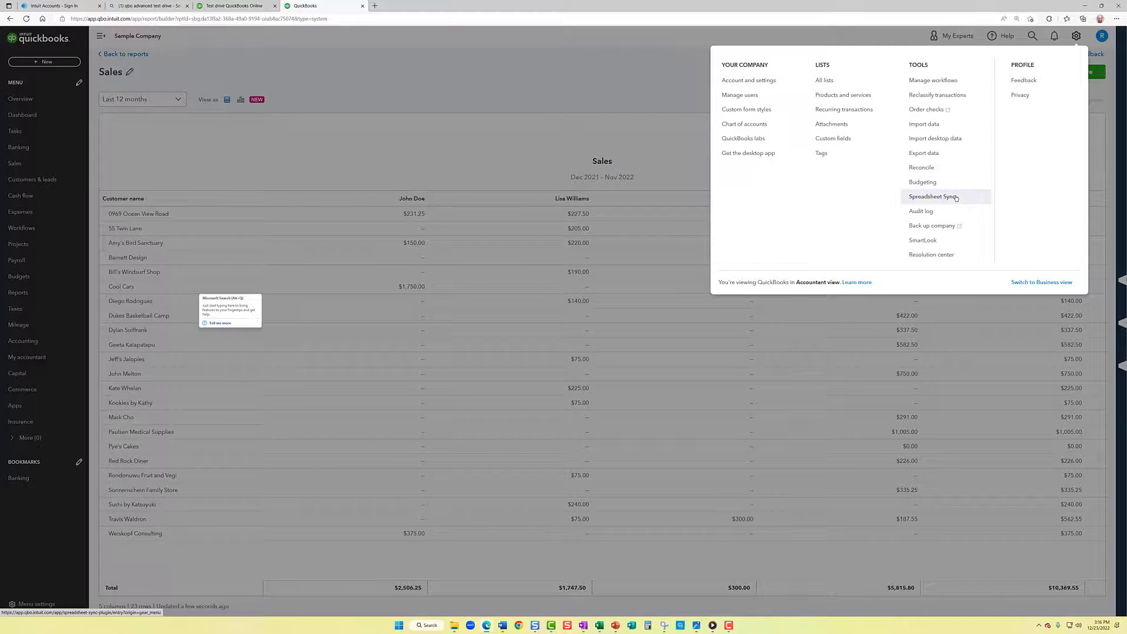
pyautogui.click(521, 125)
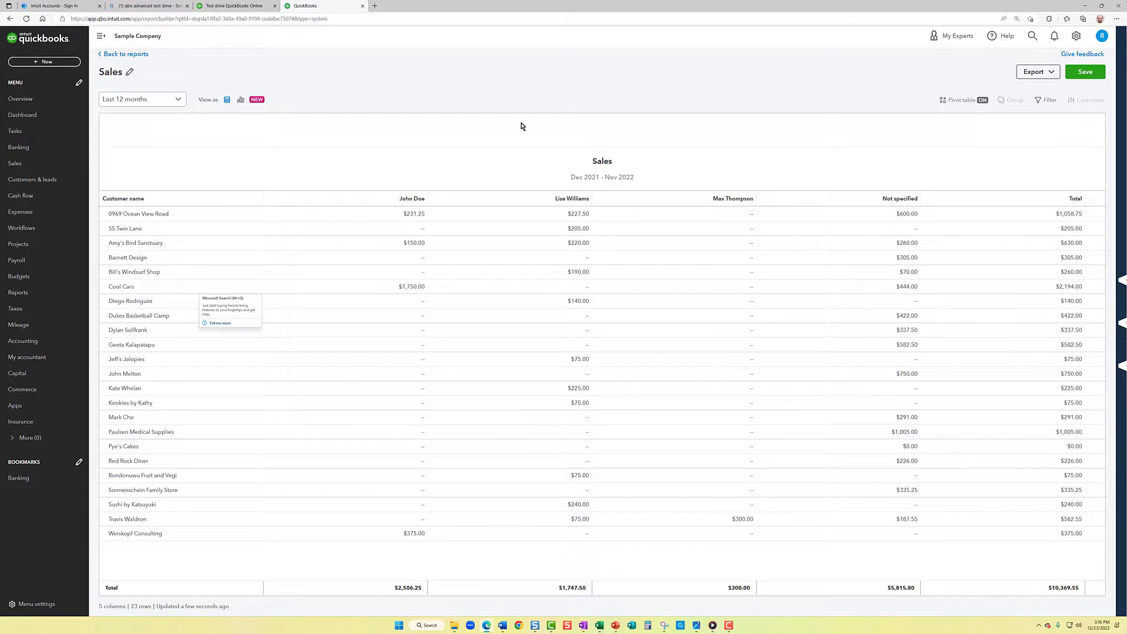
# Step: Find the Sales by Class Summary report by searching 'class' and run it for All Dates
pyautogui.click(45, 293)
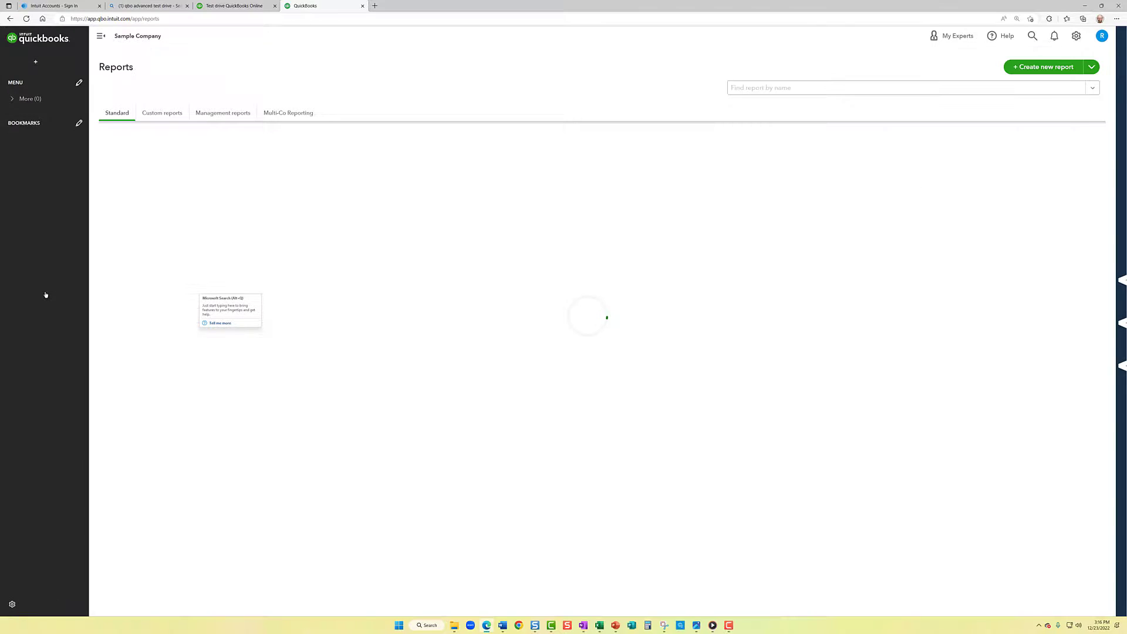
pyautogui.click(771, 88)
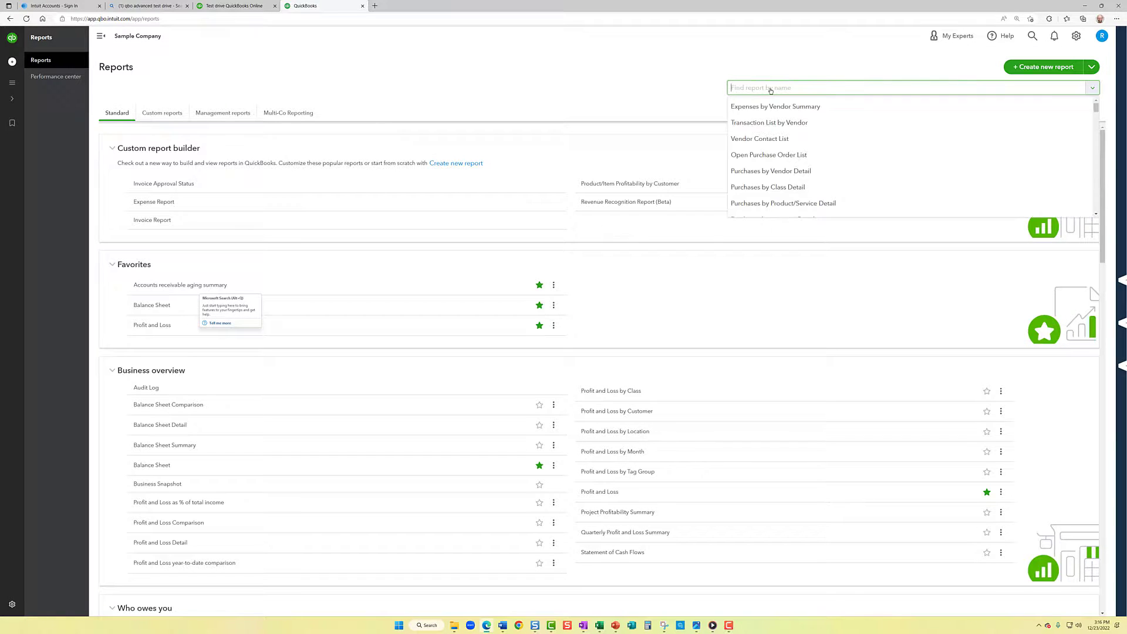
pyautogui.write('class')
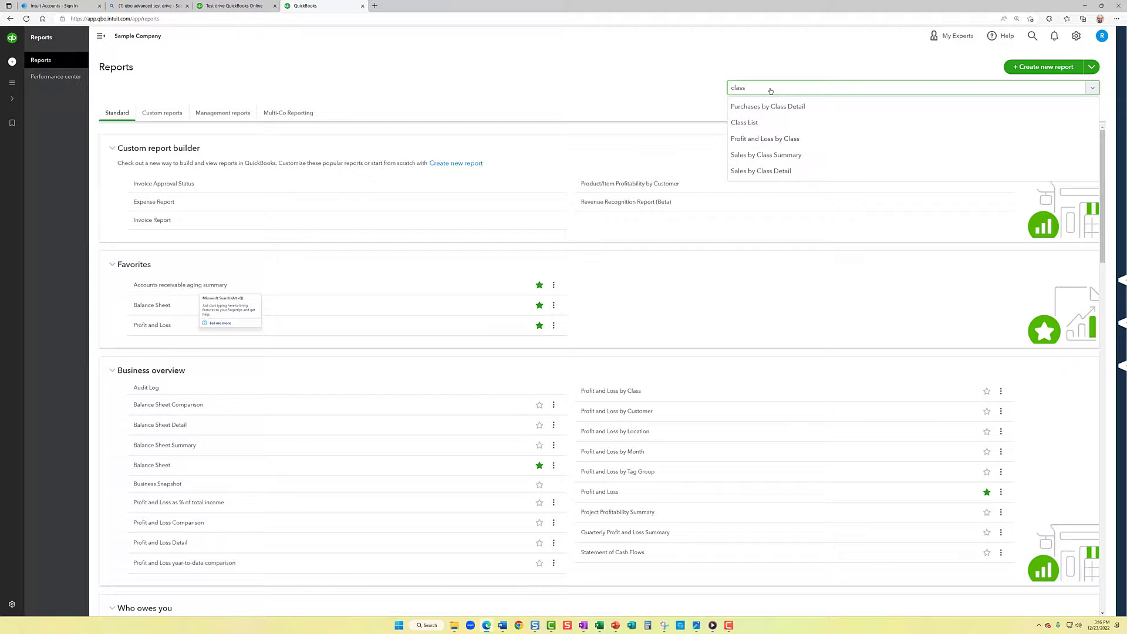
pyautogui.click(772, 157)
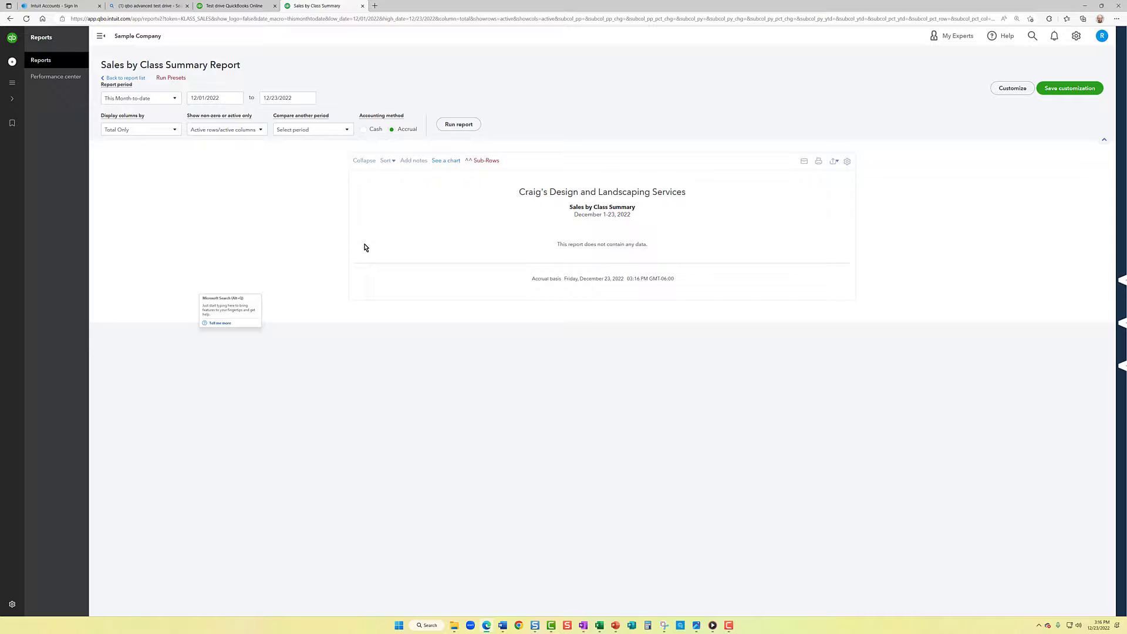
pyautogui.click(154, 101)
pyautogui.click(155, 111)
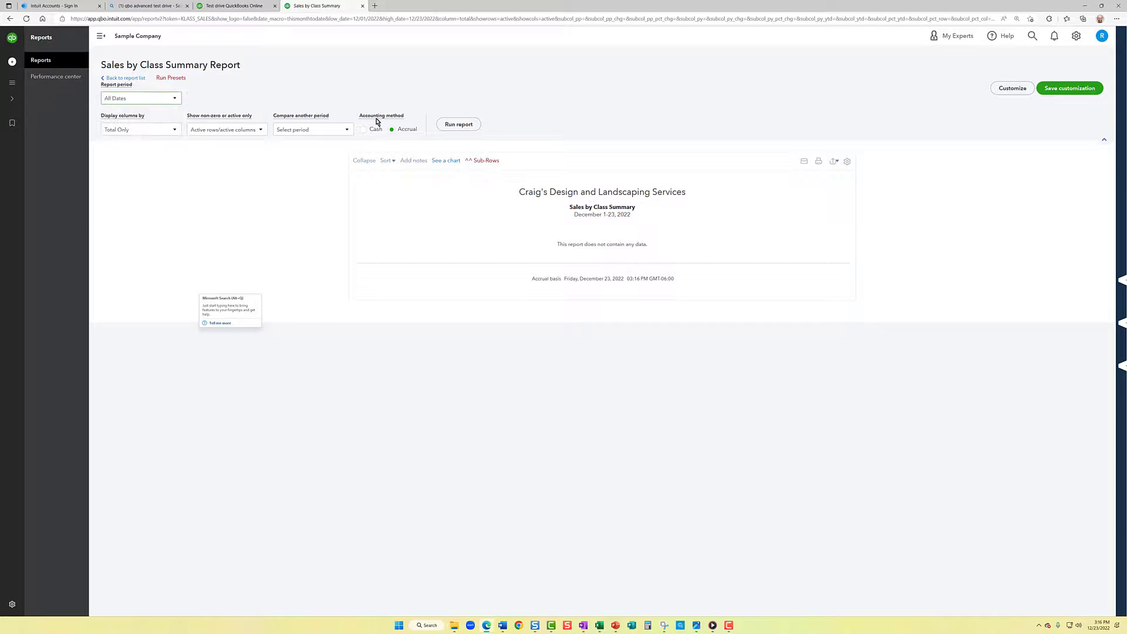
pyautogui.click(451, 125)
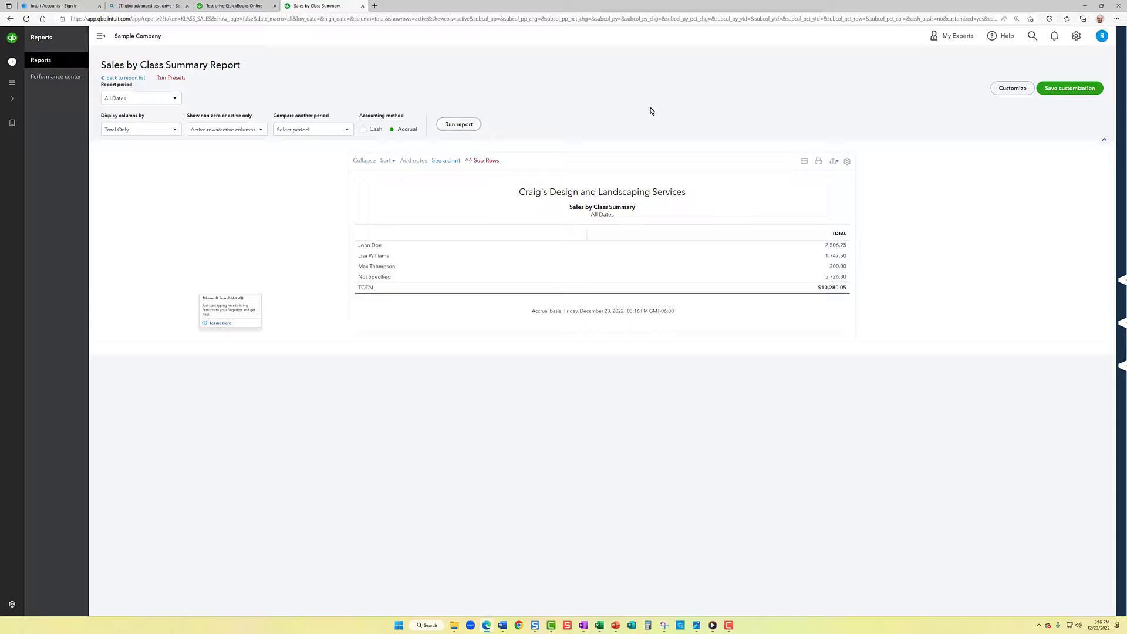
# Step: Search the reports list for 'location' and open Profit and Loss by Location
pyautogui.moveTo(16, 99)
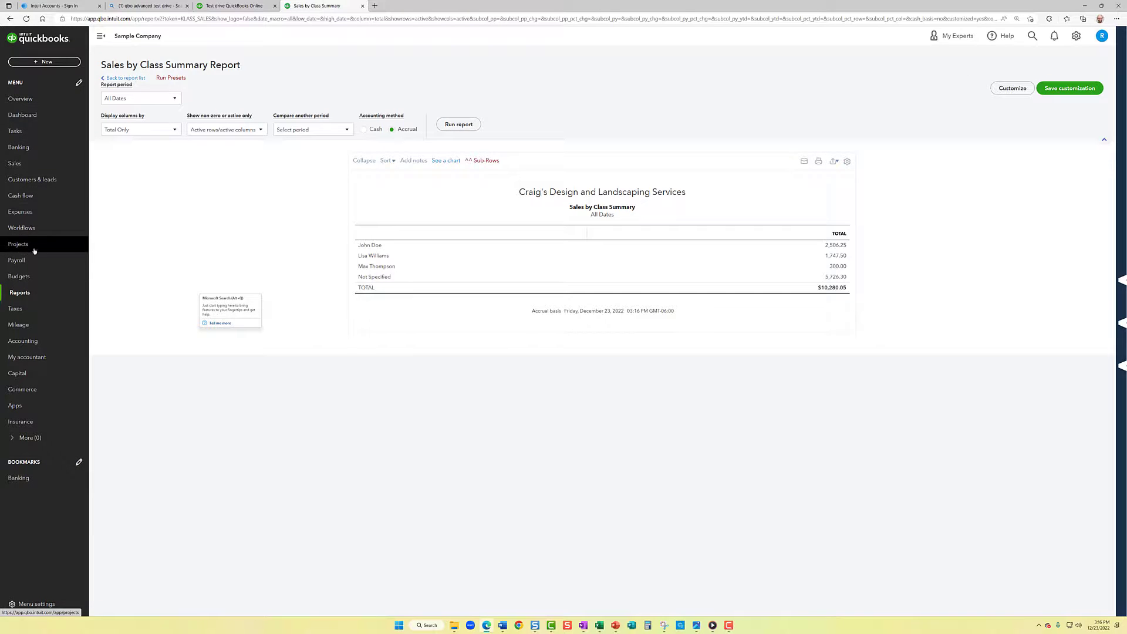
pyautogui.click(21, 290)
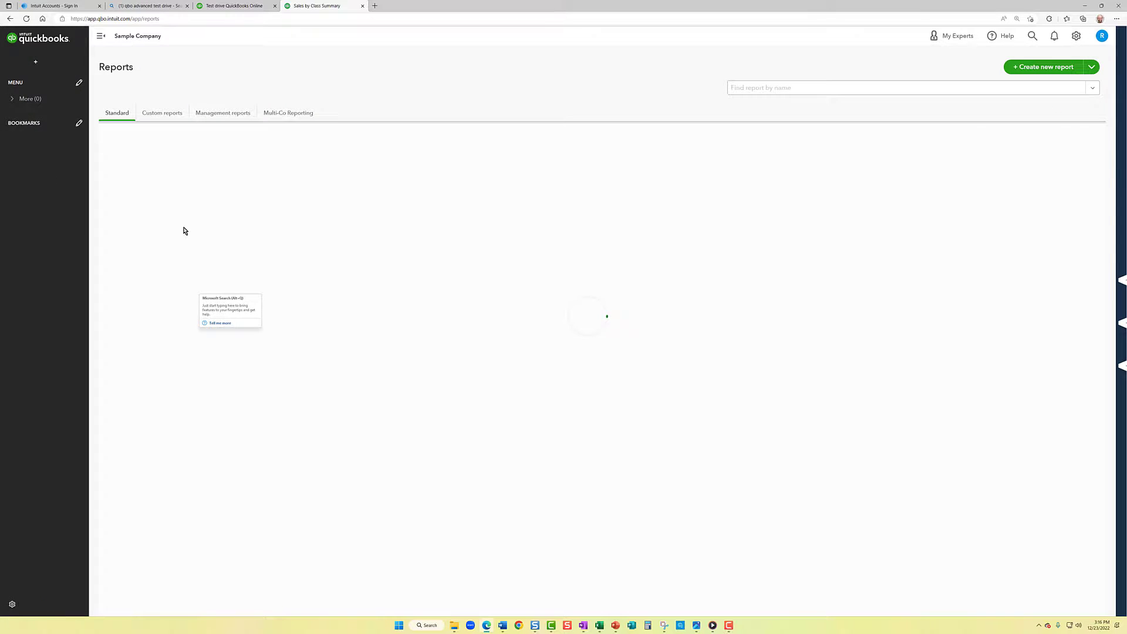
pyautogui.click(808, 91)
pyautogui.write('location')
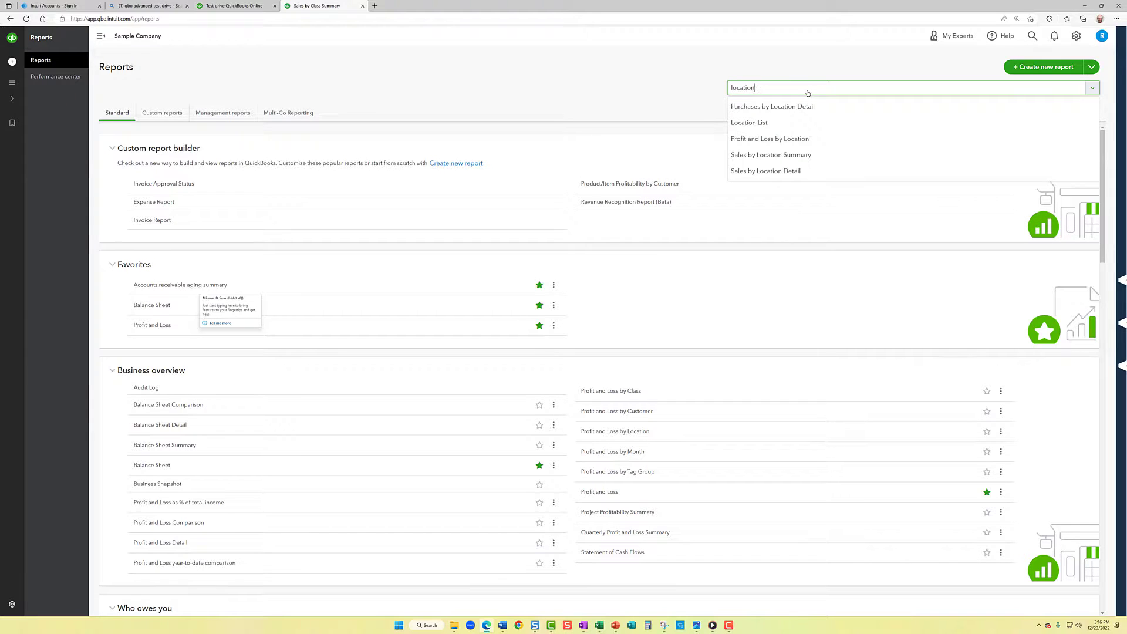
pyautogui.click(792, 139)
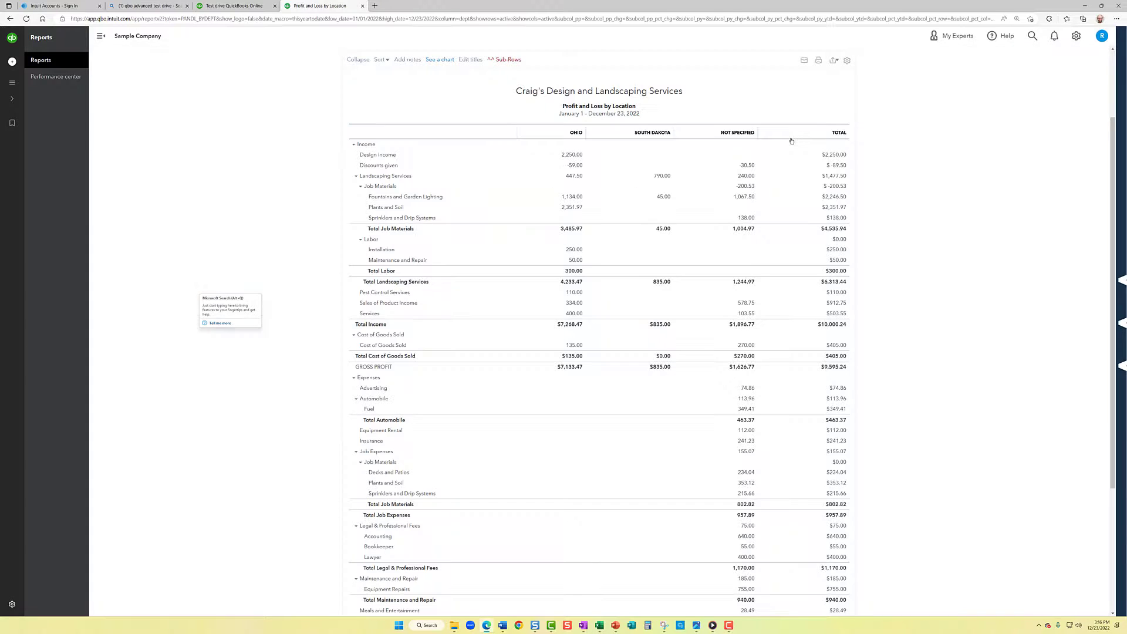